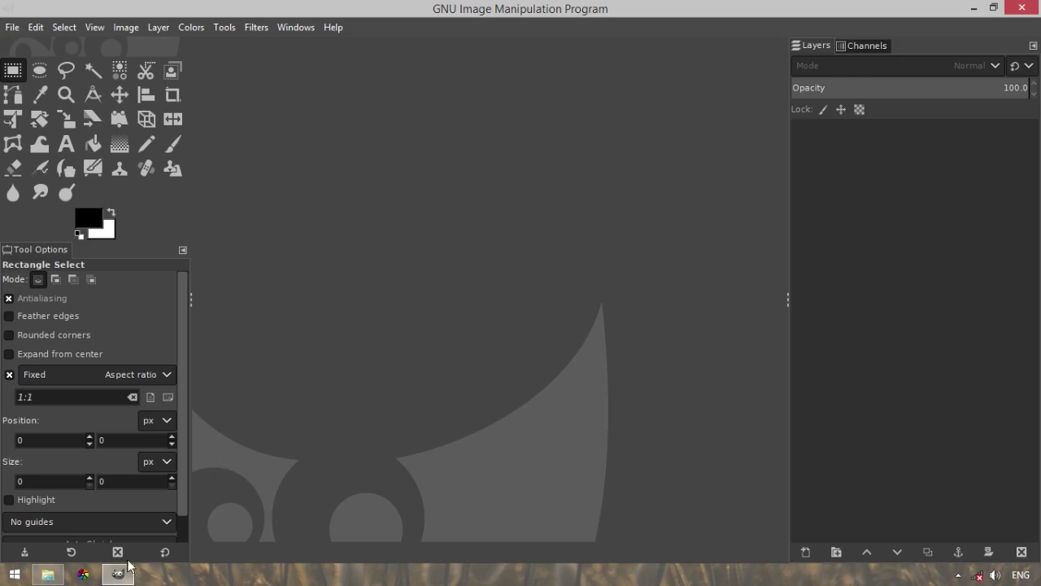
Open the flower picture from the Pictures folder as a new image in GIMP
click(47, 574)
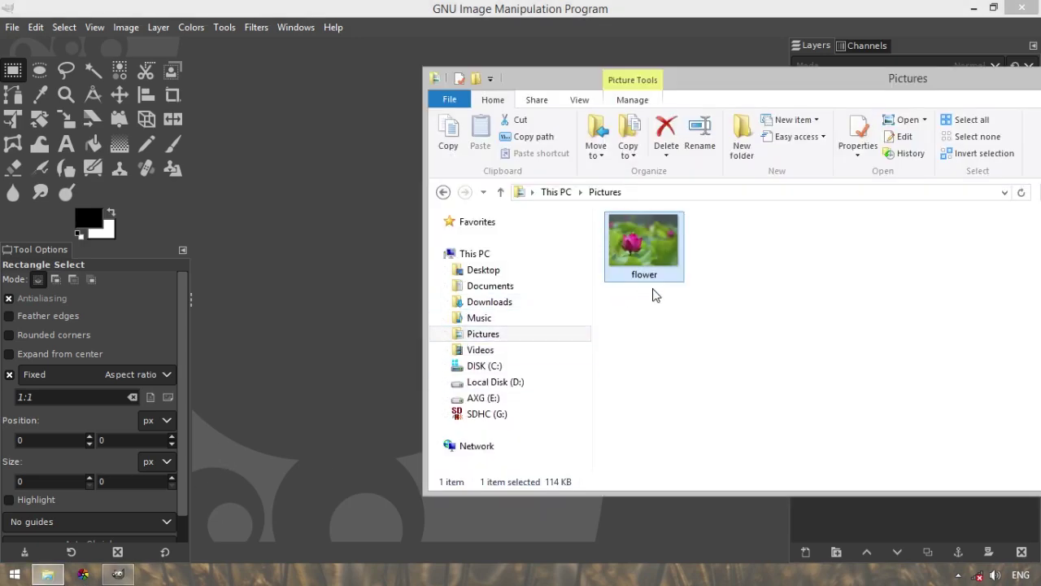
drag(653, 236, 280, 286)
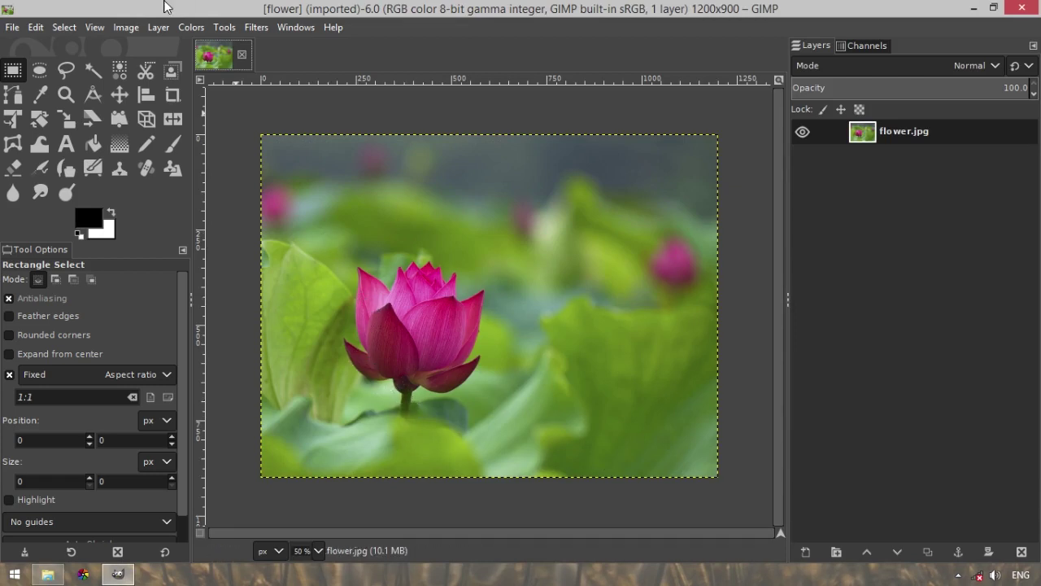
Roughly outline the pink lotus flower and its stem with the Foreground Select tool and confirm the outline for refining
click(173, 72)
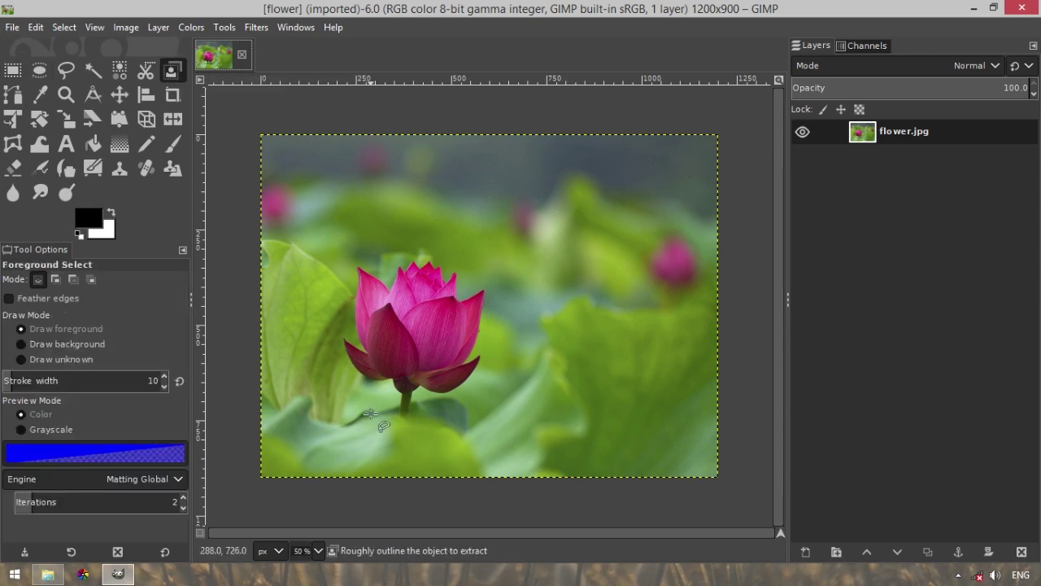
key(1)
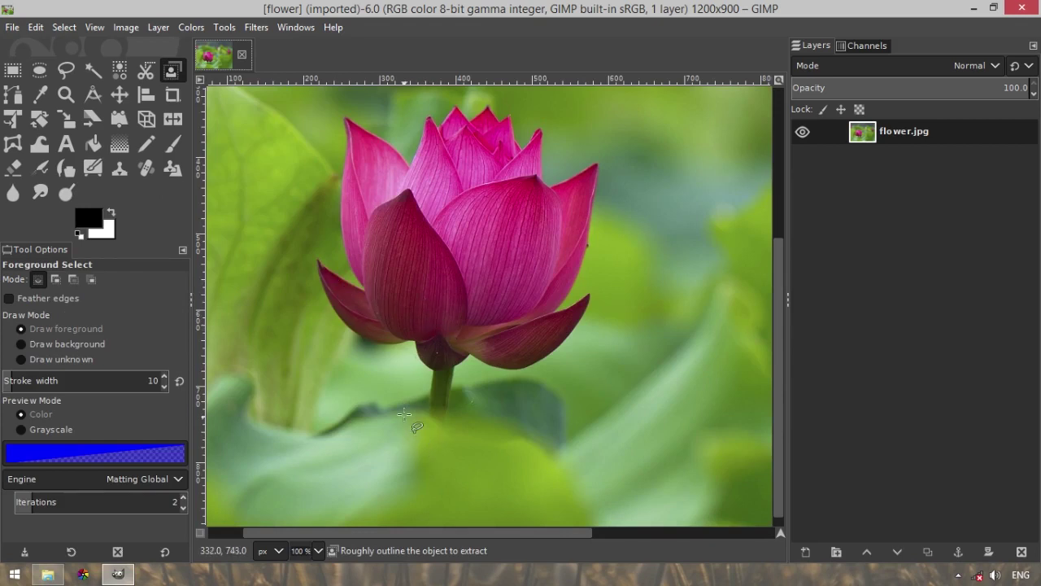
mouse_move(415, 434)
mouse_down()
mouse_move(408, 374)
mouse_move(393, 357)
mouse_move(342, 347)
mouse_move(299, 282)
mouse_move(343, 101)
mouse_move(394, 115)
mouse_move(442, 96)
mouse_move(515, 98)
mouse_move(552, 110)
mouse_move(590, 151)
mouse_move(620, 149)
mouse_move(634, 268)
mouse_move(607, 372)
mouse_move(537, 402)
mouse_move(492, 393)
mouse_move(461, 438)
mouse_move(415, 432)
mouse_up()
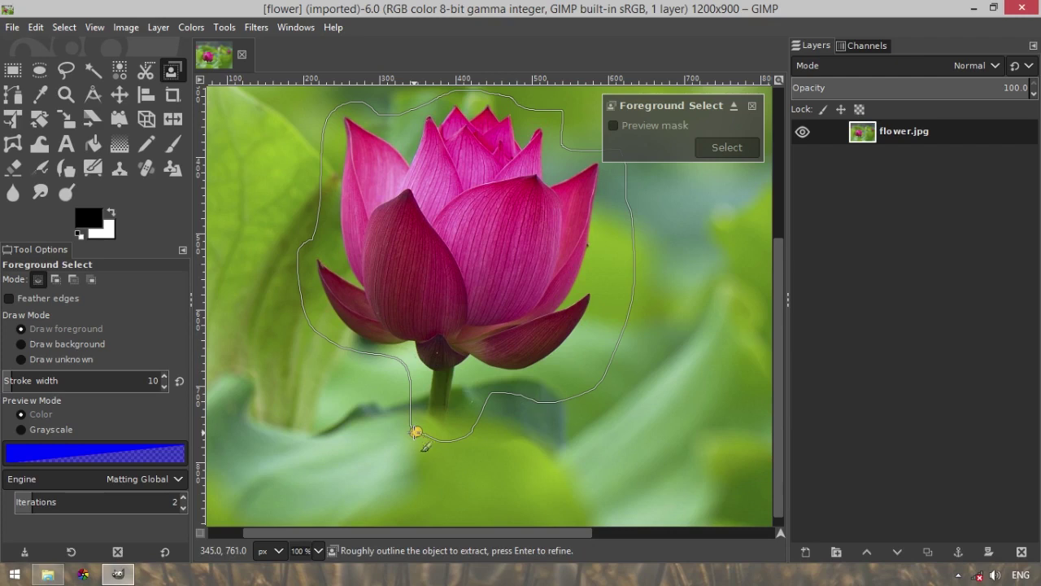
key(Return)
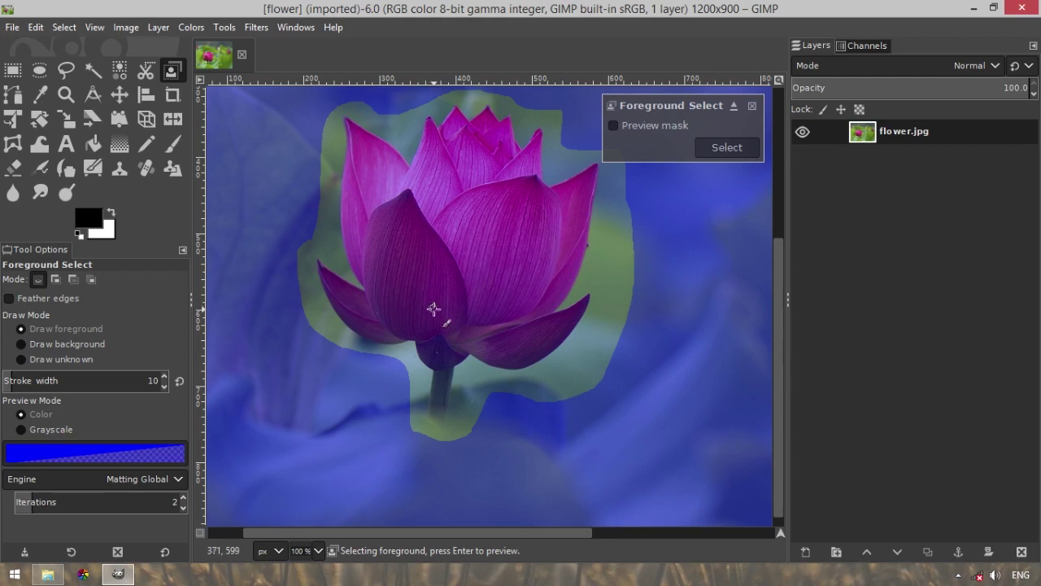
Paint one continuous foreground stroke through the flower's petals and down the stem, and preview the mask
mouse_move(437, 317)
mouse_down()
mouse_move(371, 325)
mouse_move(344, 298)
mouse_move(389, 312)
mouse_move(358, 156)
mouse_move(428, 189)
mouse_move(437, 152)
mouse_move(485, 132)
mouse_move(570, 210)
mouse_move(519, 320)
mouse_move(536, 329)
mouse_move(530, 350)
mouse_move(473, 340)
mouse_move(457, 353)
mouse_move(432, 348)
mouse_move(445, 378)
mouse_move(437, 414)
mouse_up()
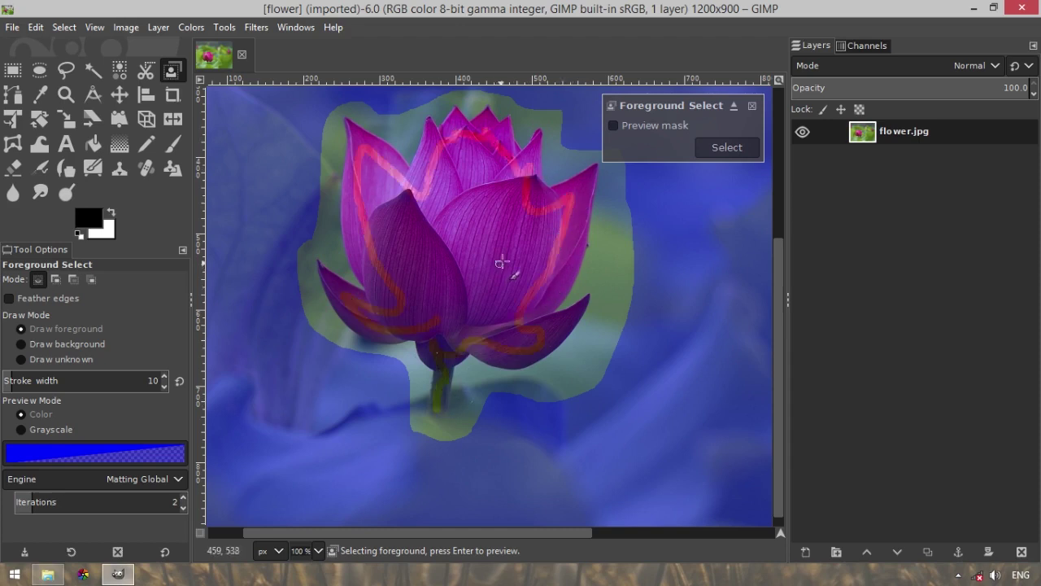
key(Return)
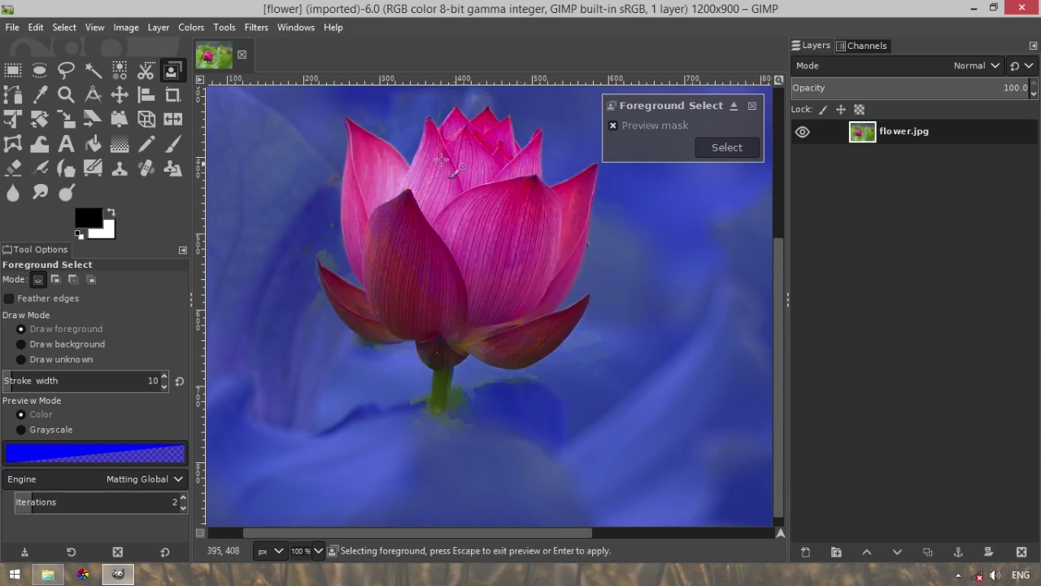
Examine the previewed mask along the petal edges, the stem and the inside of the flower for wrongly classified areas
scroll(435, 154, up, 5)
scroll(435, 154, down, 5)
scroll(655, 260, up, 2)
scroll(654, 260, down, 2)
scroll(488, 204, up, 2)
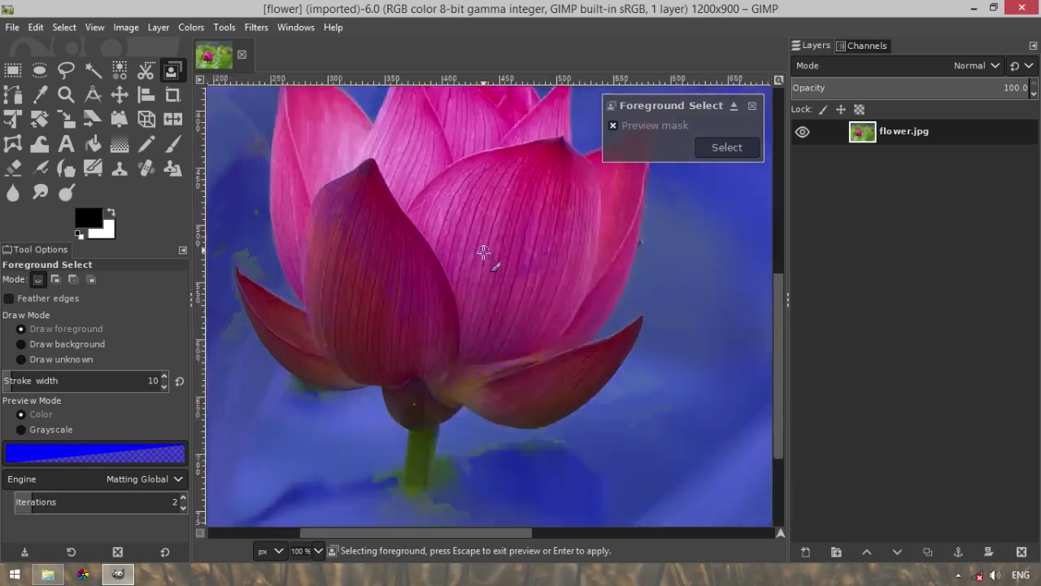
scroll(484, 249, down, 2)
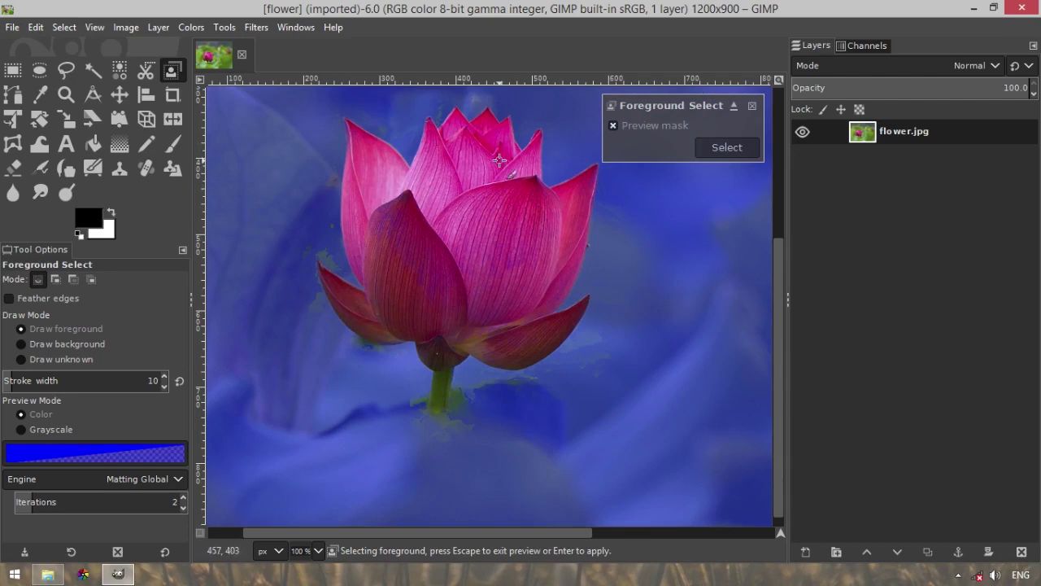
ctrl+scroll(500, 160, up, 1)
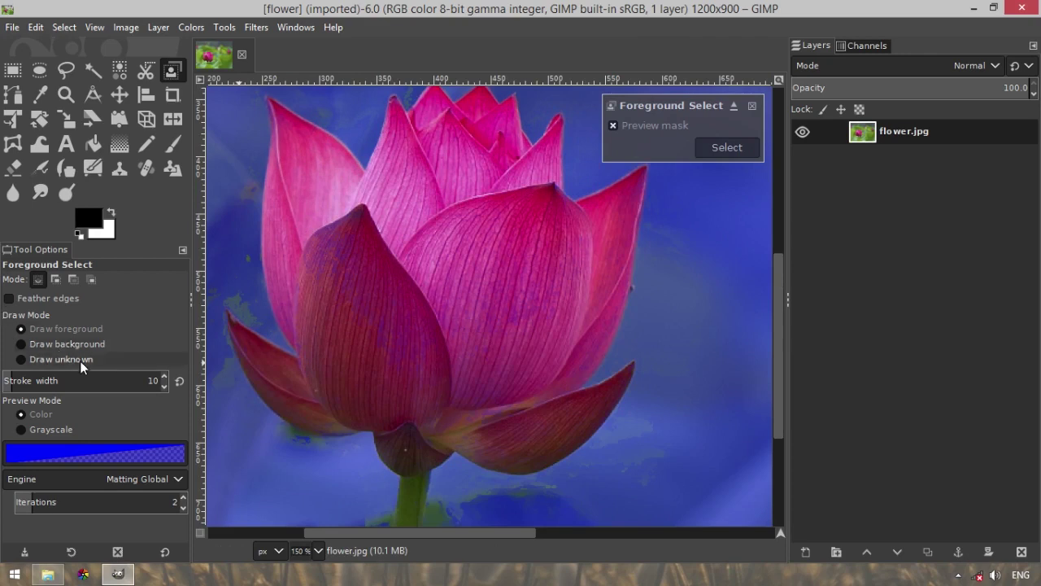
drag(339, 537, 305, 537)
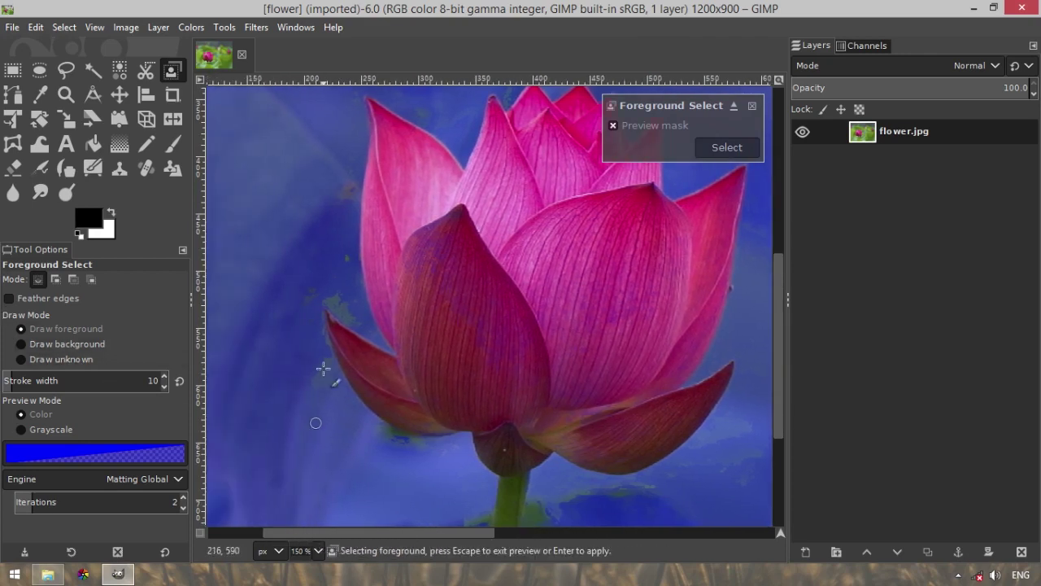
ctrl+scroll(326, 323, up, 2)
ctrl+scroll(320, 321, up, 1)
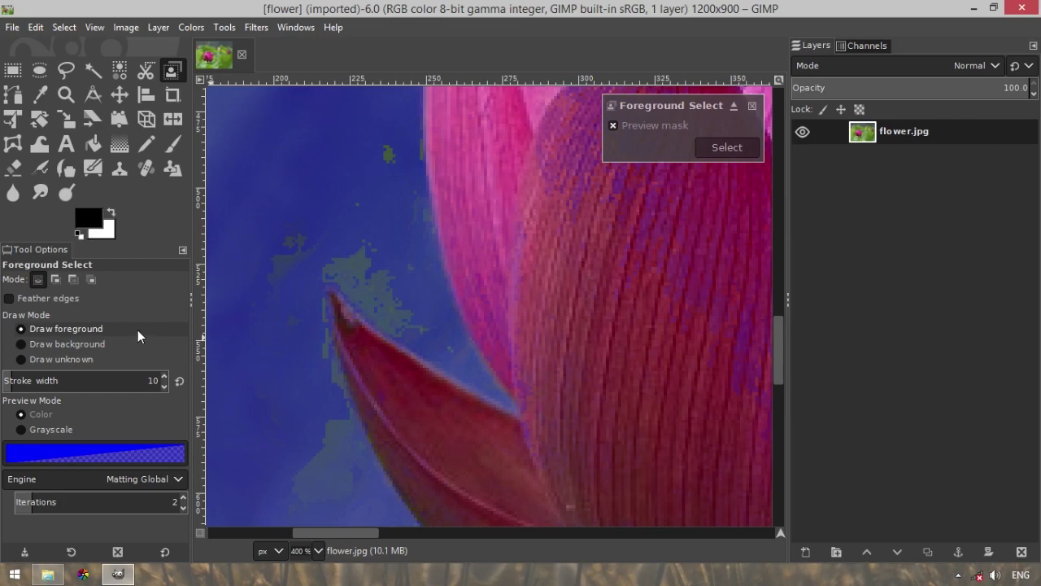
ctrl+scroll(561, 271, up, 2)
ctrl+scroll(560, 275, down, 6)
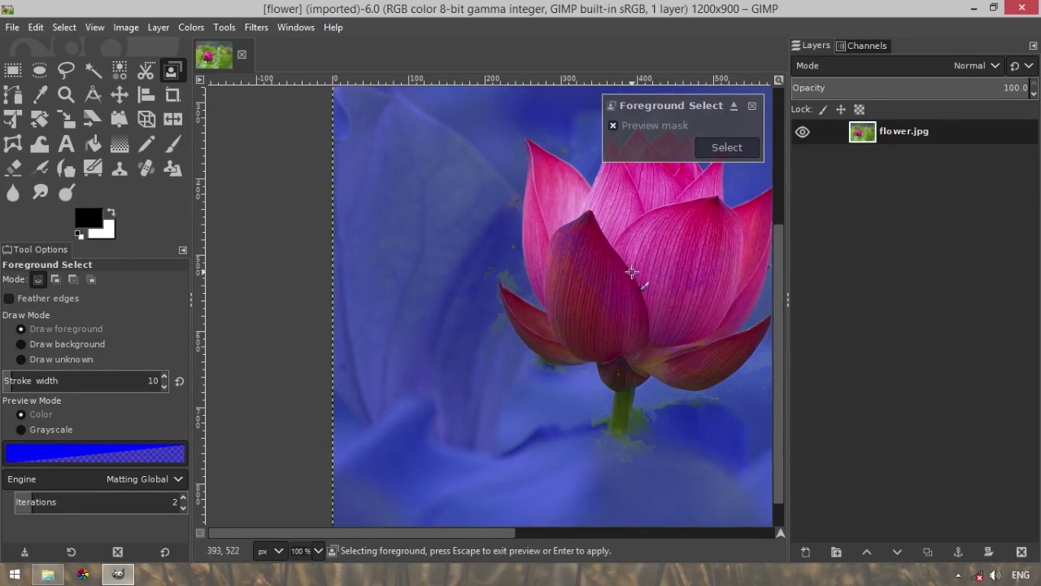
Mark the leftover areas beside the lower left petal, around the stem and below the lower right petal with Draw background strokes
ctrl+scroll(552, 304, up, 4)
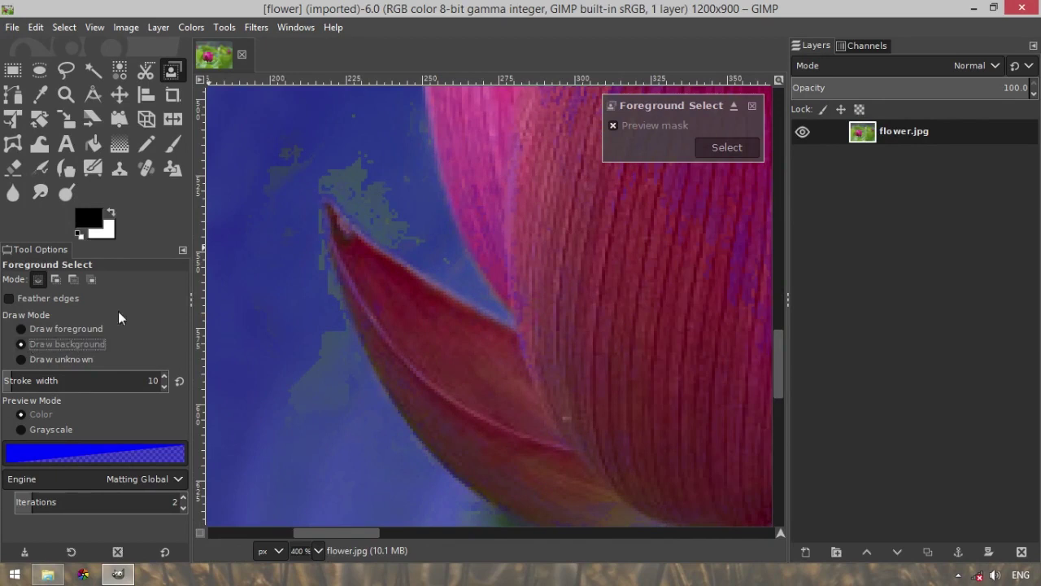
mouse_move(290, 133)
mouse_down()
mouse_move(406, 223)
mouse_move(335, 169)
mouse_up()
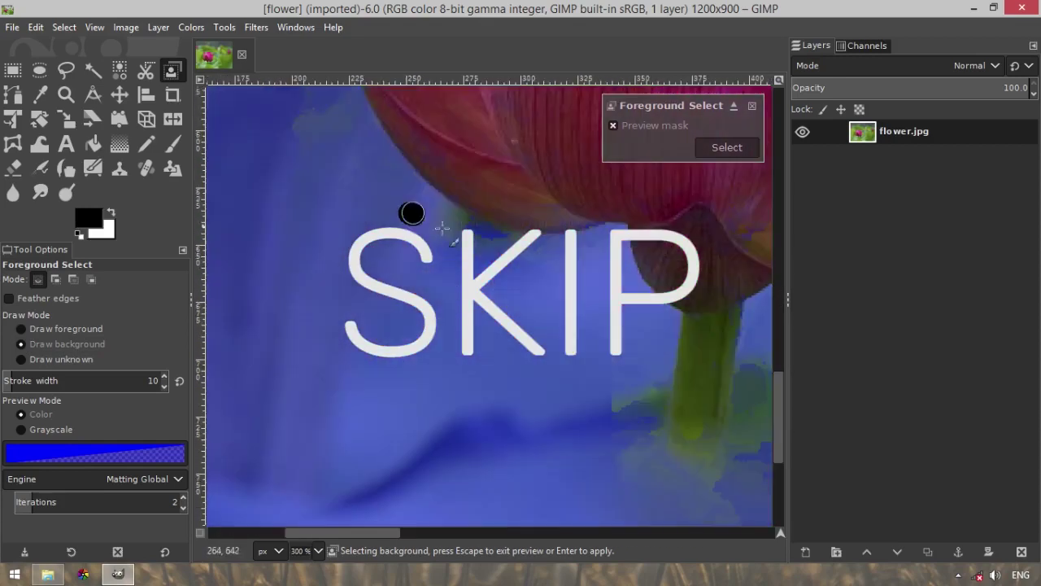
mouse_move(458, 325)
mouse_down()
mouse_move(541, 412)
mouse_move(558, 415)
mouse_up()
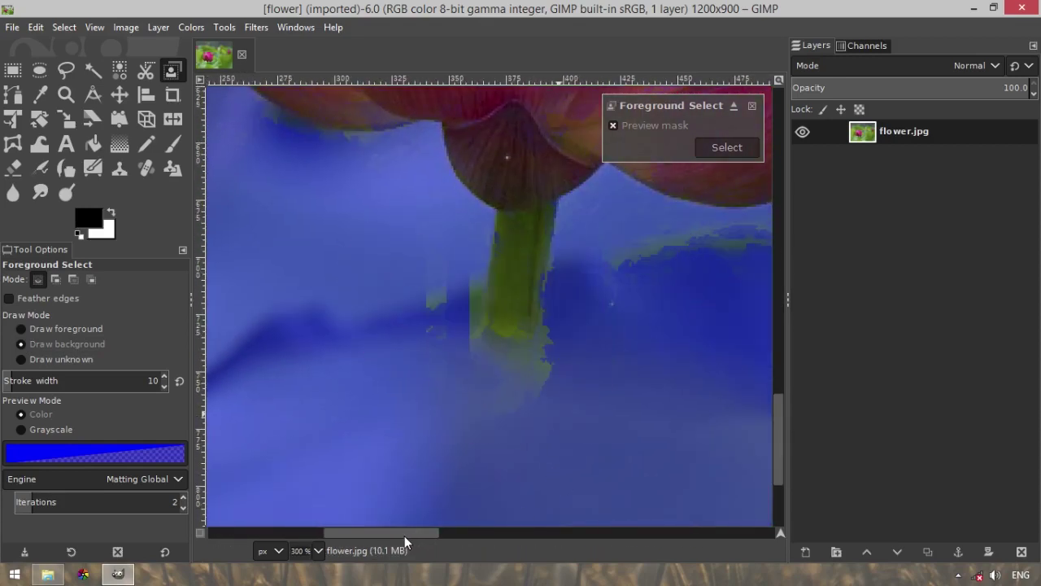
drag(404, 535, 476, 535)
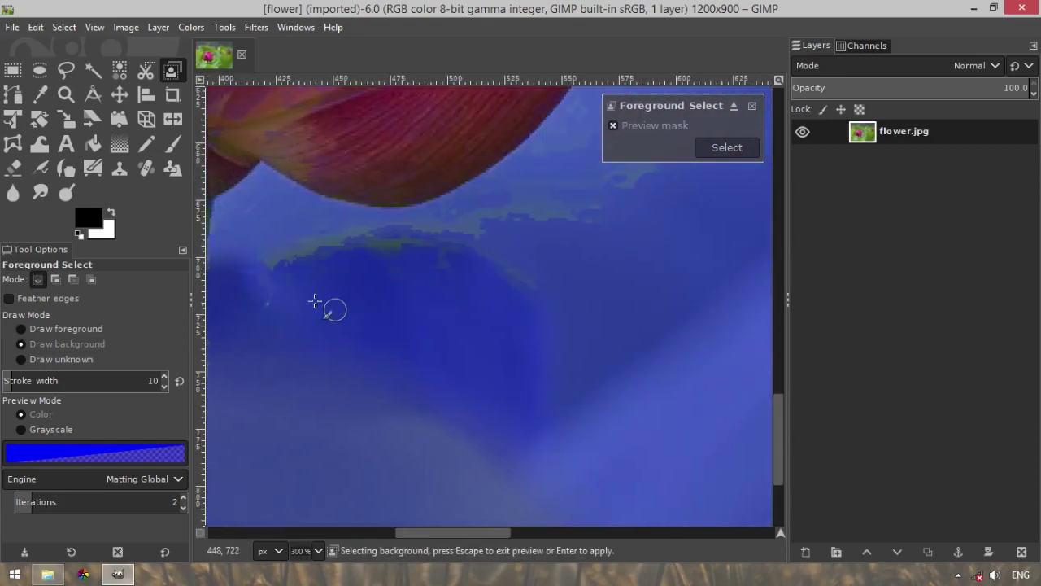
drag(248, 259, 568, 207)
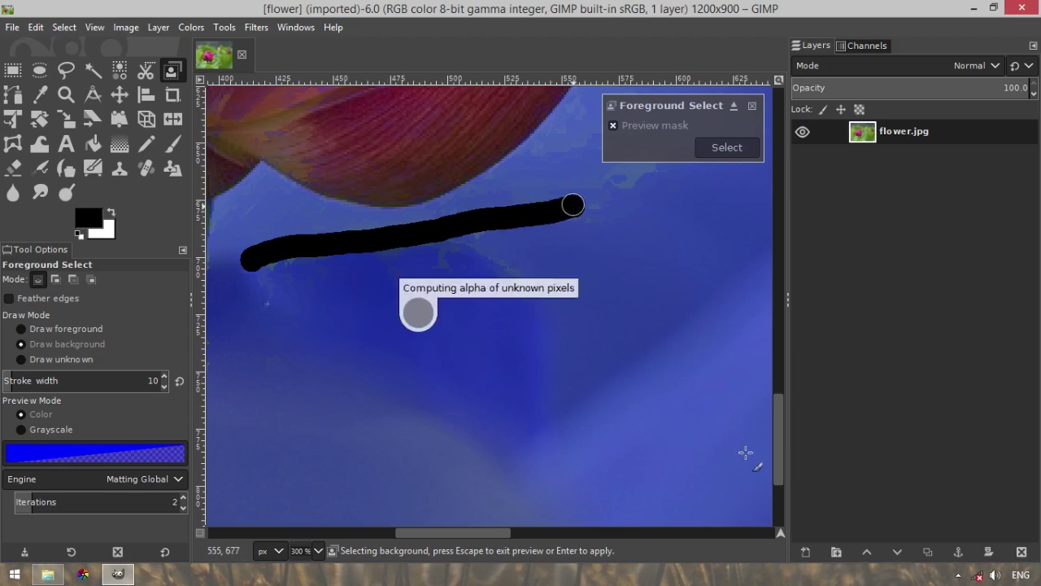
Set the Foreground Select draw mode to Draw unknown and exit the mask preview
scroll(574, 281, up, 10)
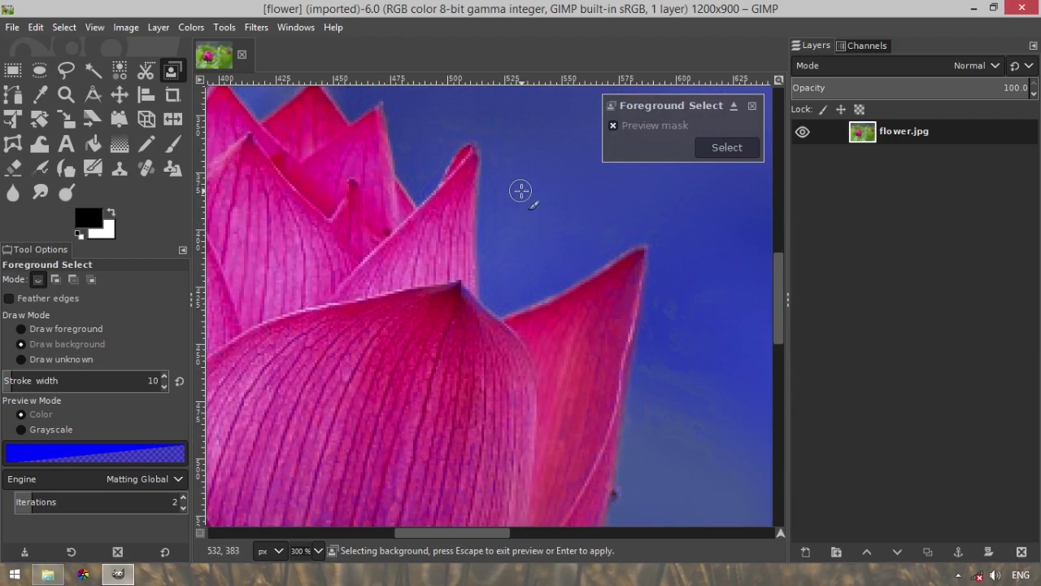
scroll(390, 193, left, 5)
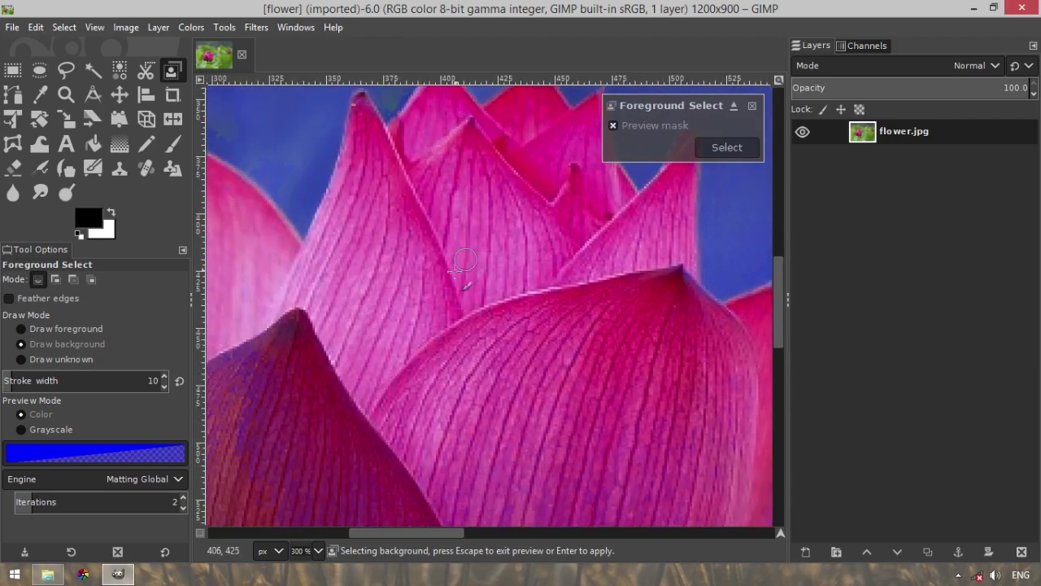
scroll(488, 262, down, 2)
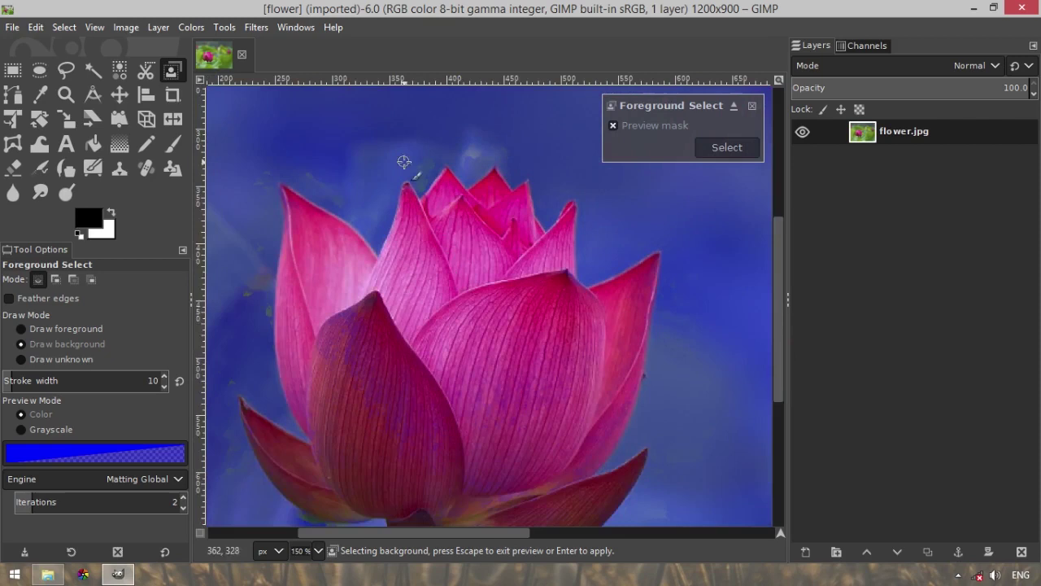
click(46, 357)
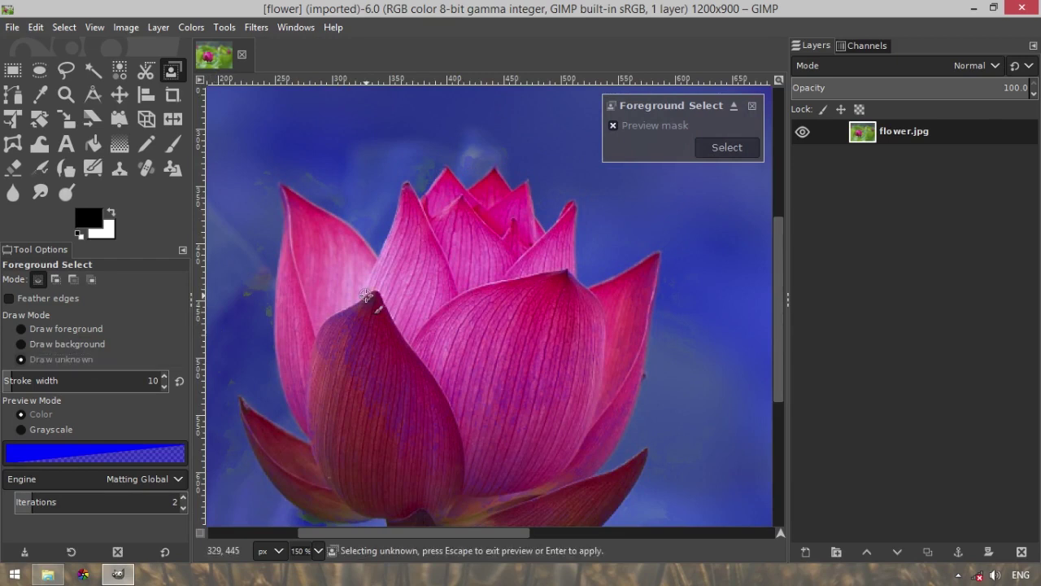
key(Escape)
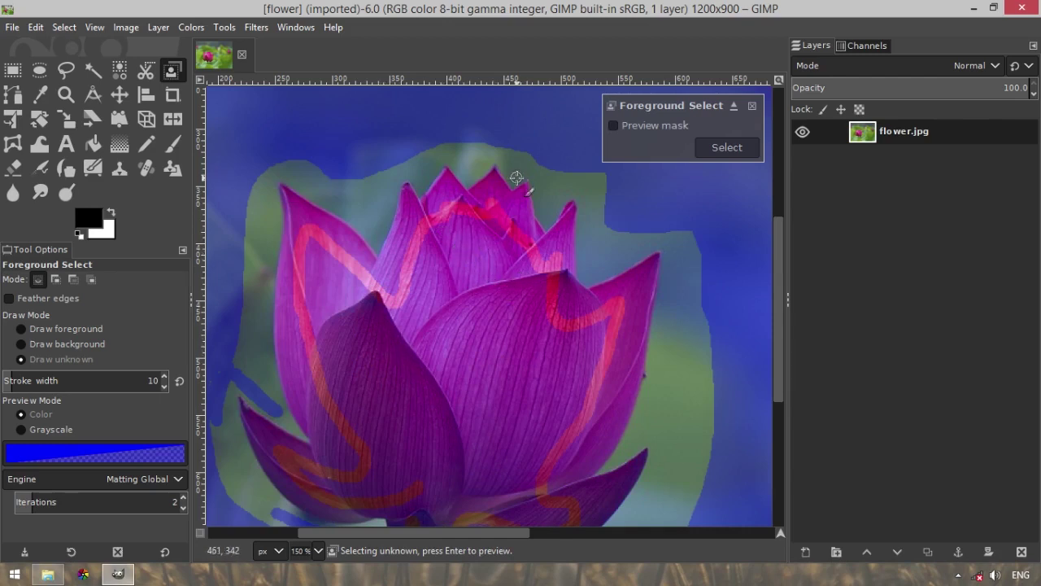
Mark the area at the tip of the upper left petal with Draw background and preview the mask
scroll(465, 151, up, 3)
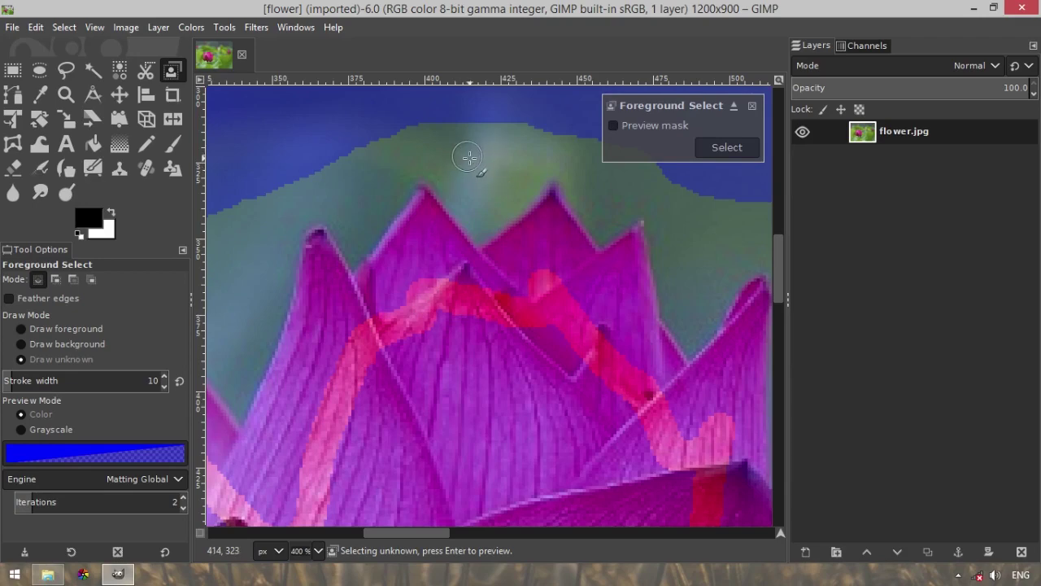
scroll(546, 286, up, 1)
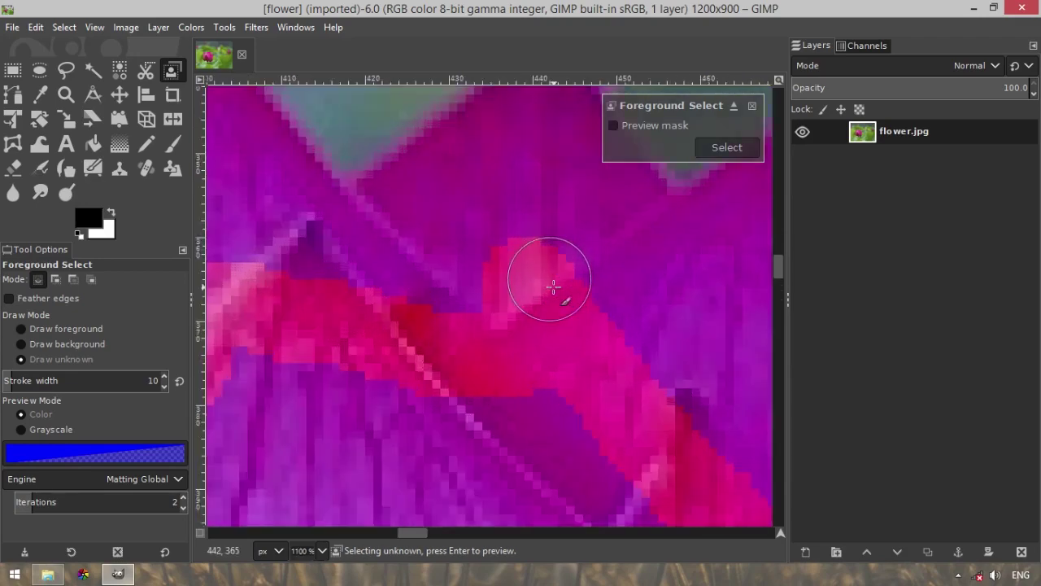
scroll(553, 284, down, 2)
scroll(551, 285, down, 2)
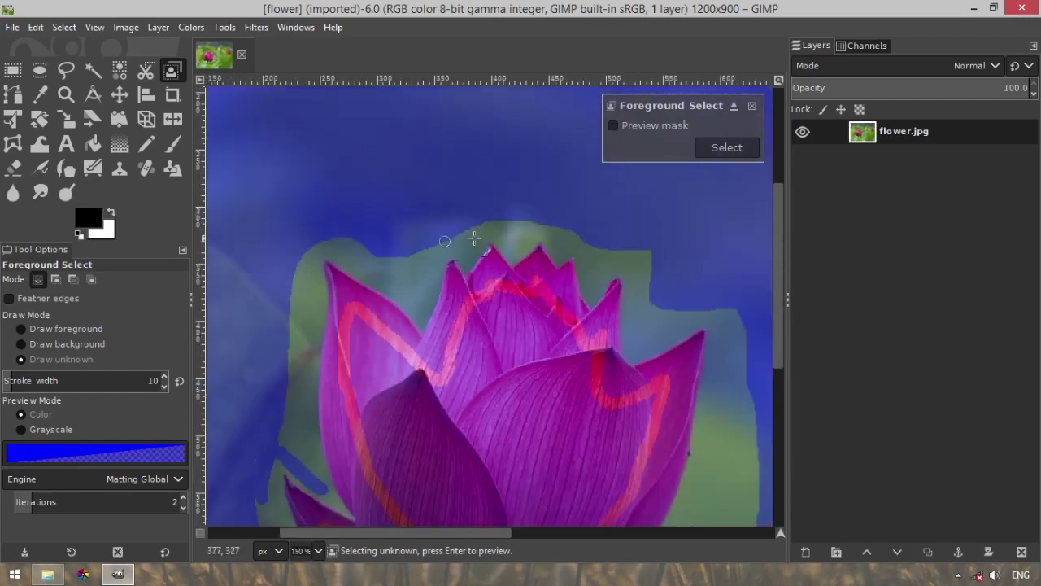
scroll(623, 323, down, 1)
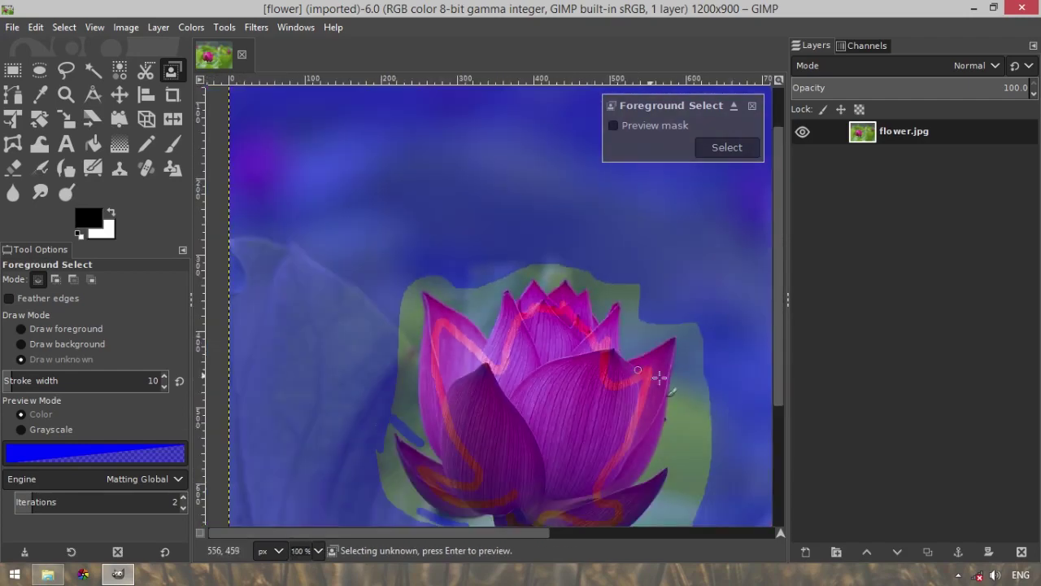
drag(776, 264, 781, 316)
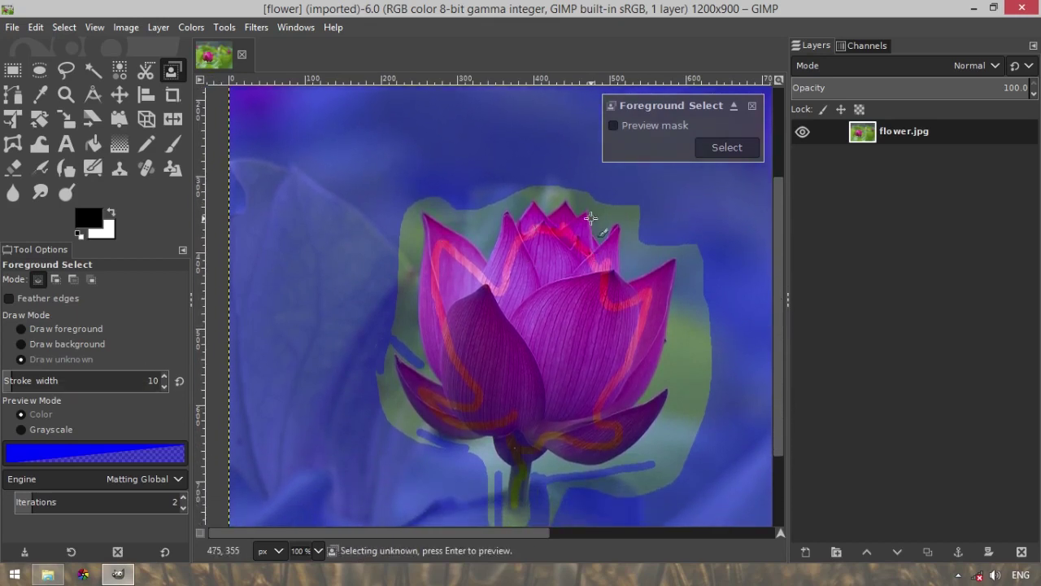
scroll(507, 204, up, 3)
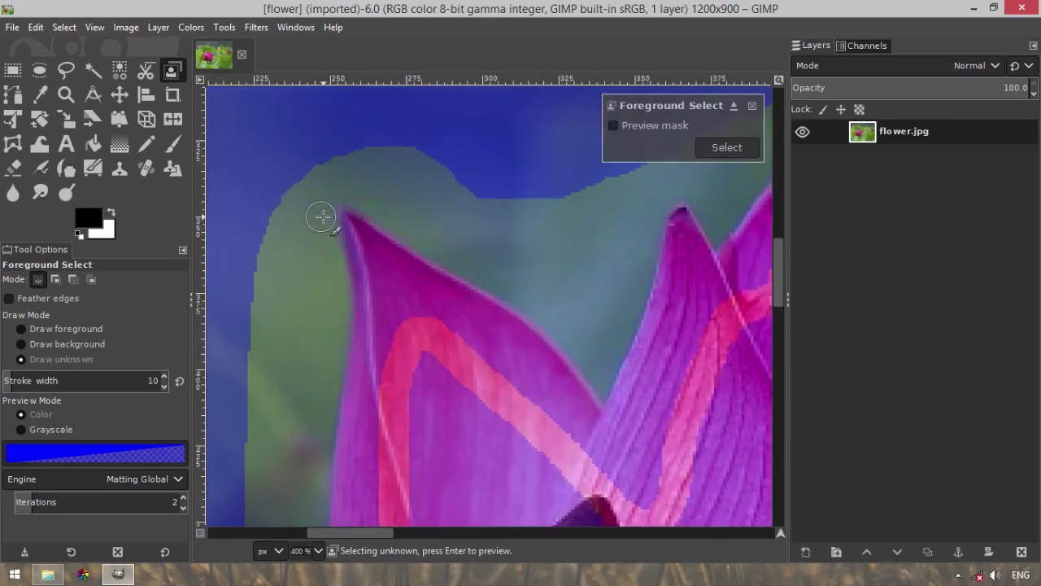
click(105, 344)
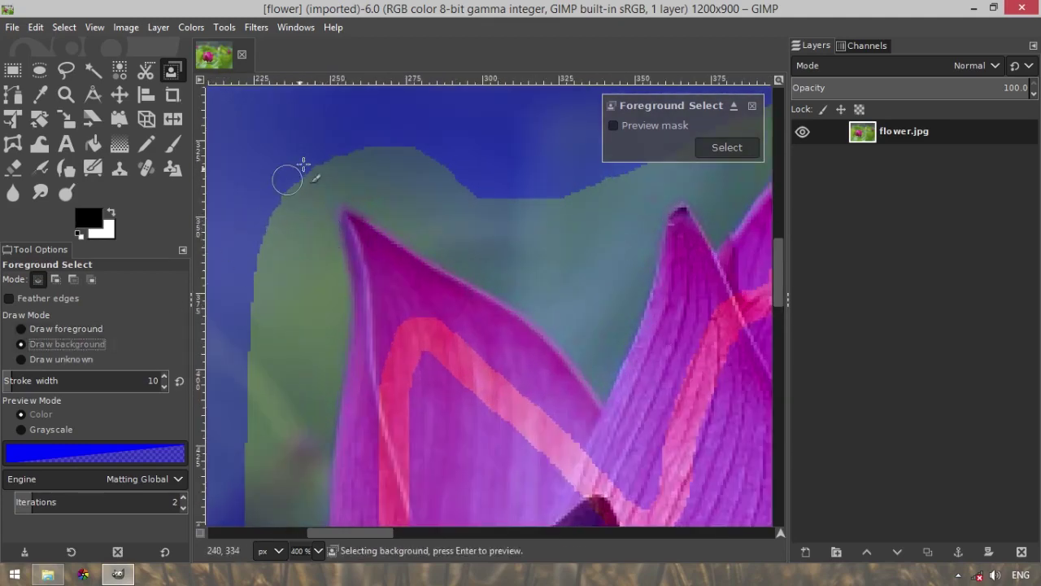
mouse_move(303, 165)
mouse_down()
mouse_move(338, 207)
mouse_move(356, 145)
mouse_move(408, 138)
mouse_move(379, 147)
mouse_move(397, 153)
mouse_up()
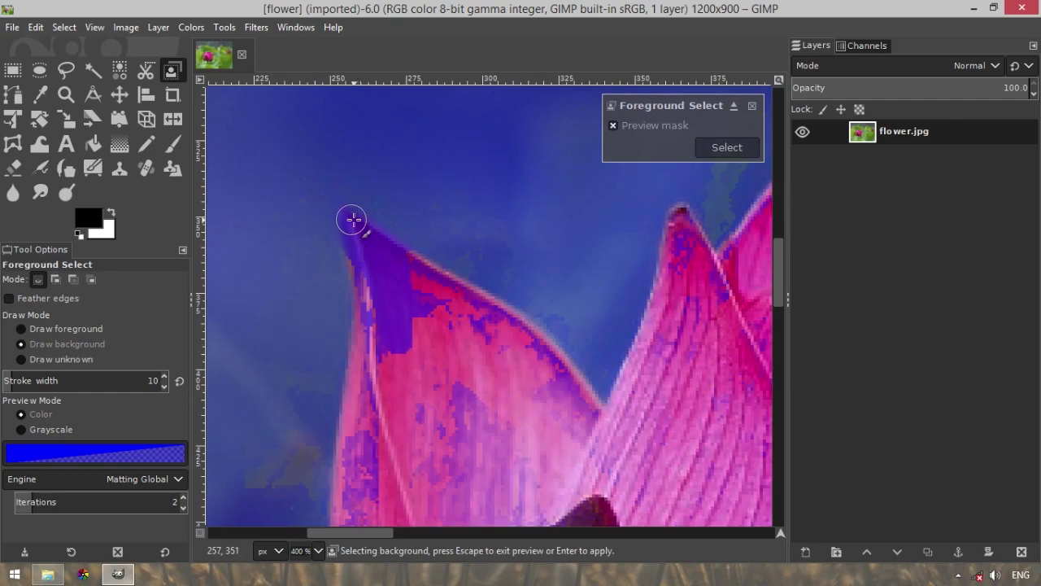
Paint over the excluded tip of the upper left petal with Draw unknown so it is recalculated
click(22, 359)
mouse_move(381, 350)
mouse_down()
mouse_move(355, 232)
mouse_move(373, 227)
mouse_move(419, 269)
mouse_move(380, 274)
mouse_move(446, 306)
mouse_move(402, 348)
mouse_move(379, 308)
mouse_up()
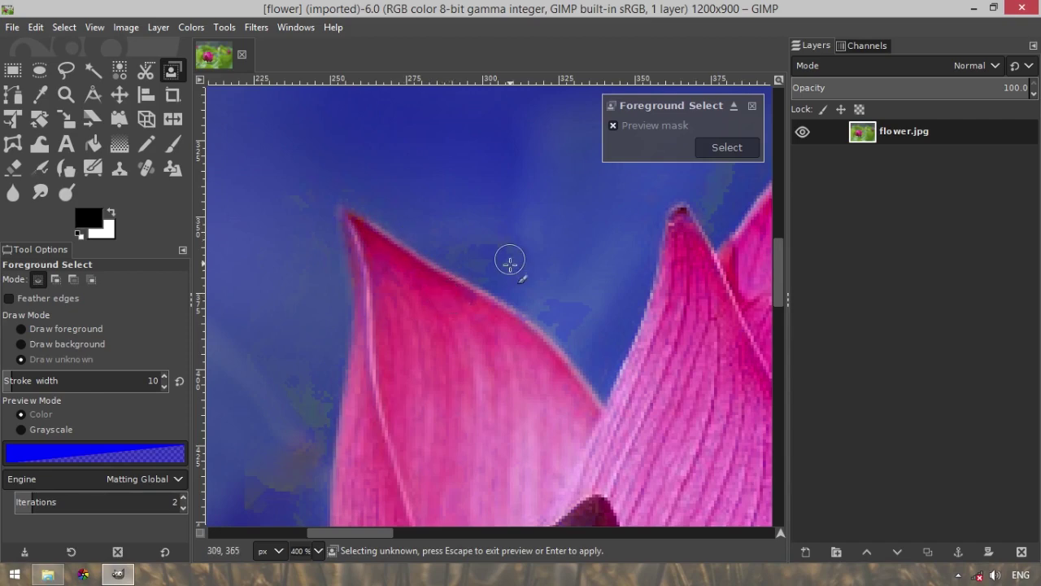
Set the draw mode to Draw foreground with stroke width 2 and paint inside the tip of the lower left petal
scroll(509, 262, down, 5)
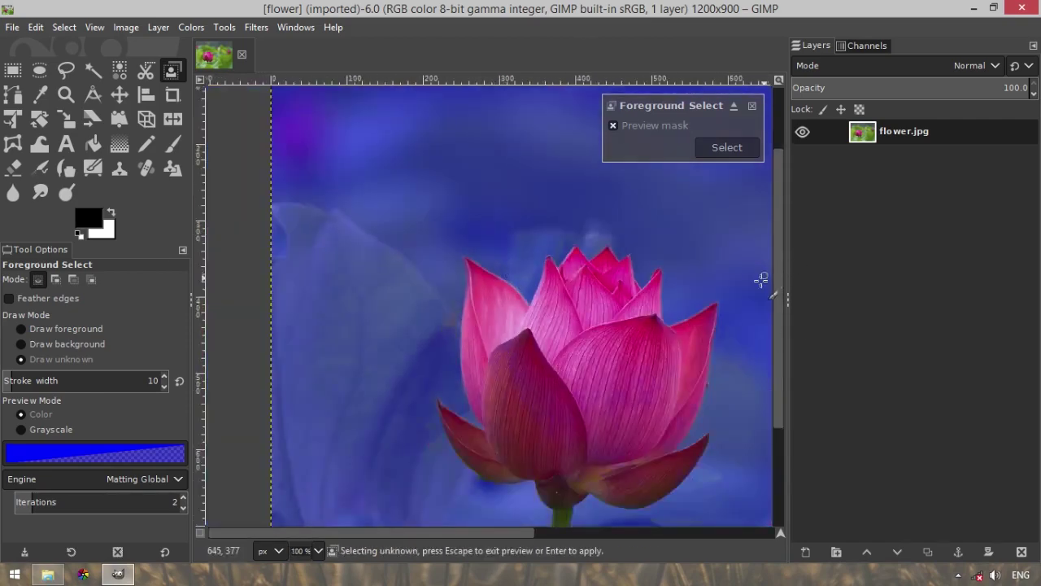
click(67, 328)
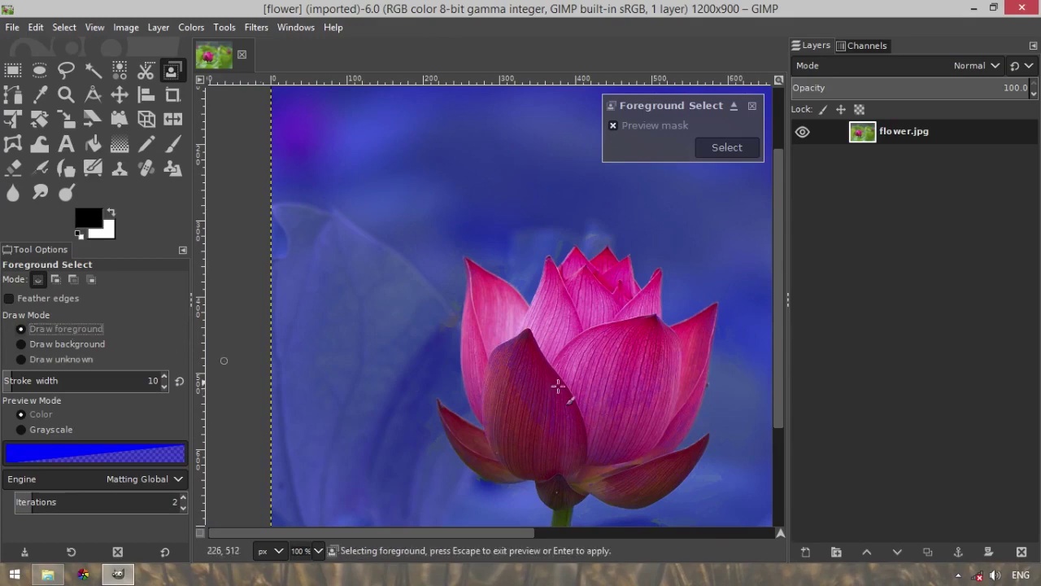
scroll(448, 448, up, 7)
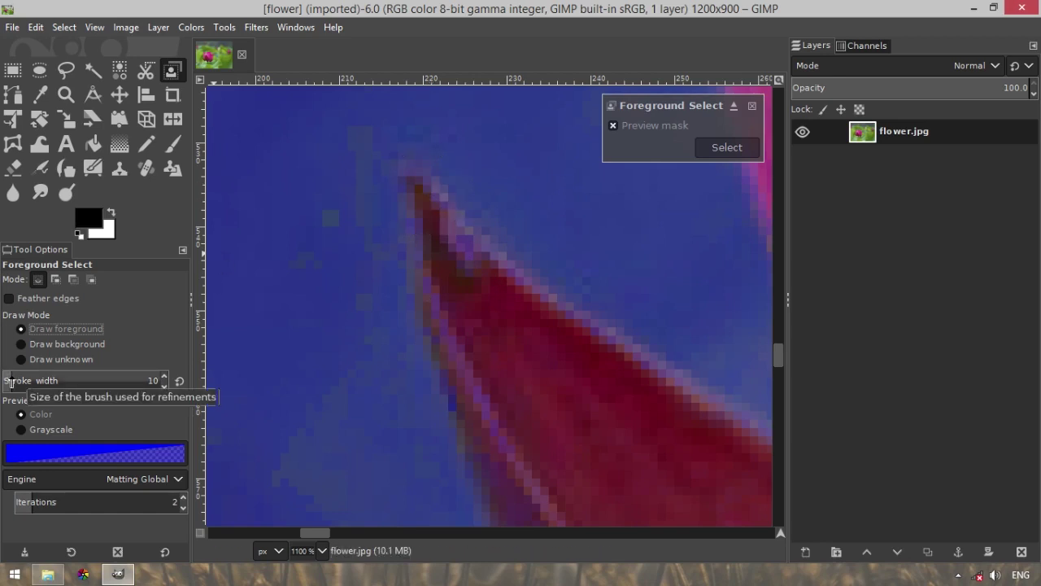
scroll(11, 382, down, 1)
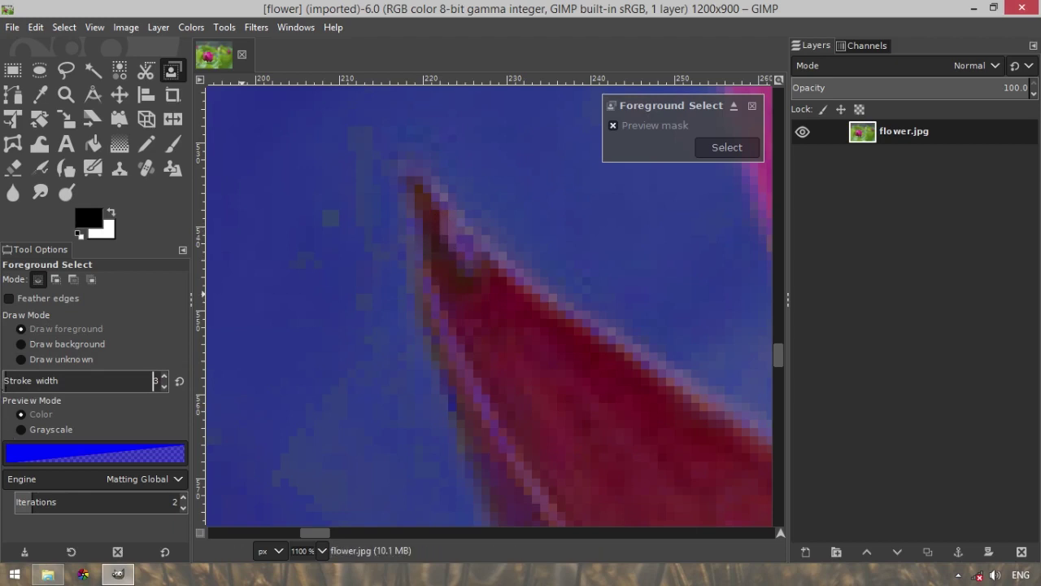
scroll(81, 380, down, 1)
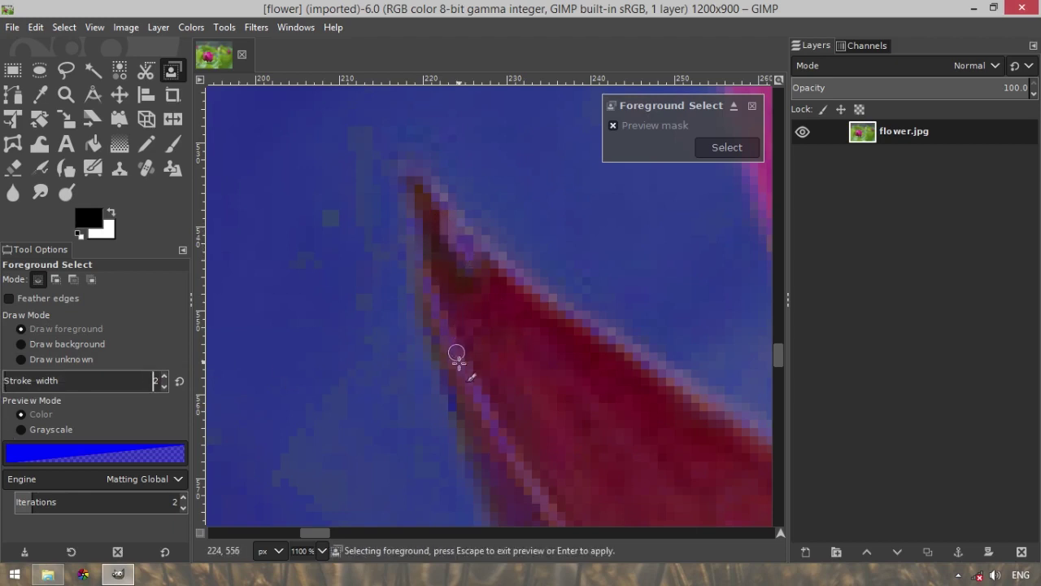
mouse_move(462, 373)
mouse_down()
mouse_move(424, 204)
mouse_move(493, 287)
mouse_move(617, 361)
mouse_up()
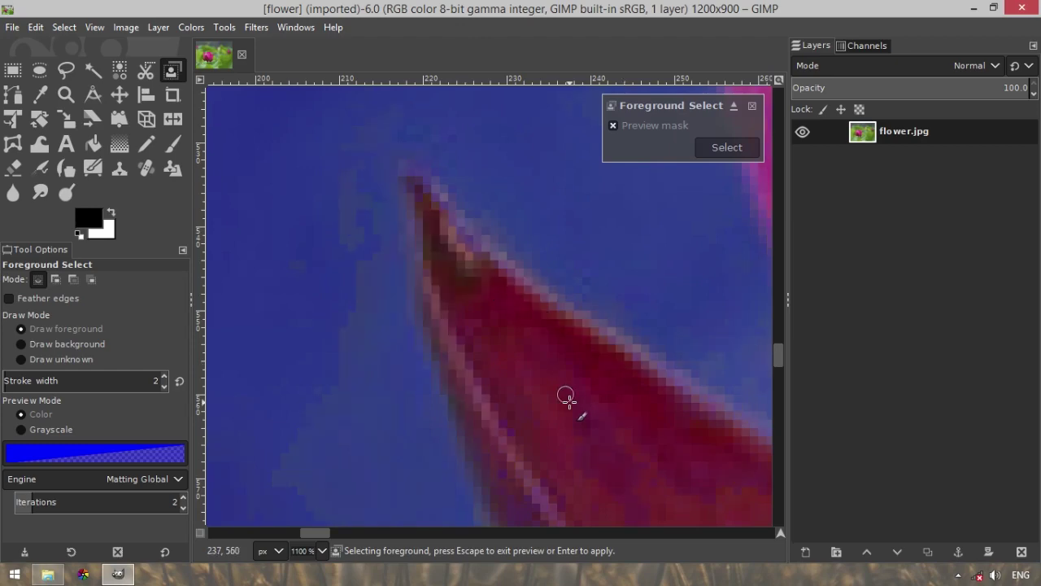
Change the mask preview color to bright green
scroll(591, 405, down, 8)
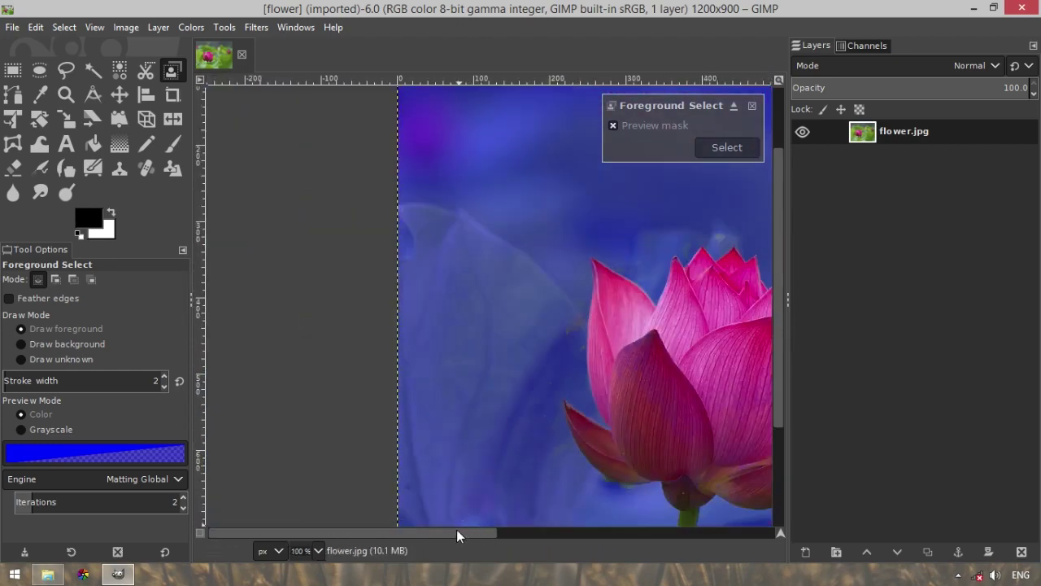
drag(456, 531, 493, 543)
drag(782, 242, 782, 282)
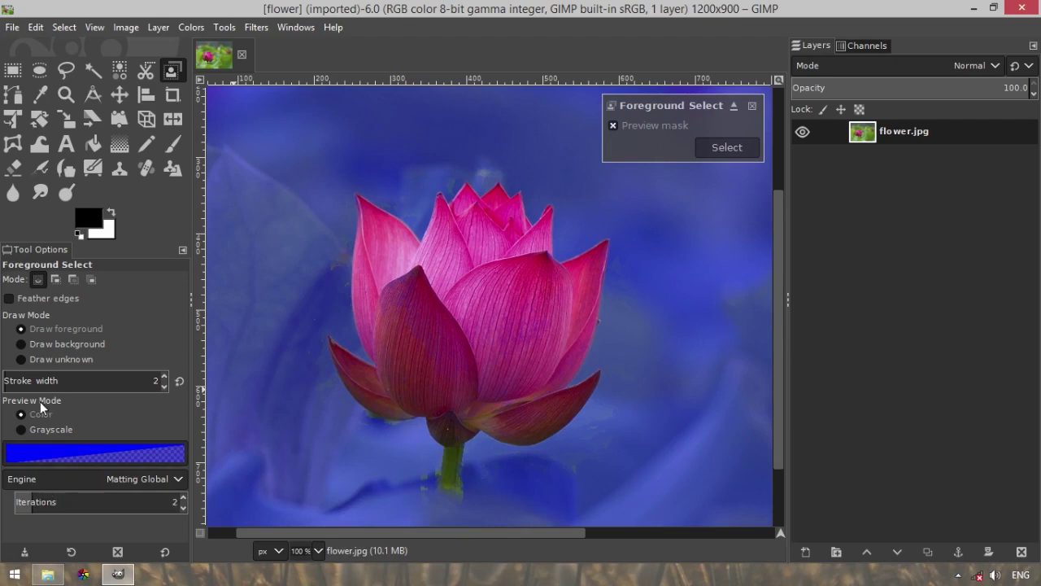
ctrl+scroll(515, 263, up, 1)
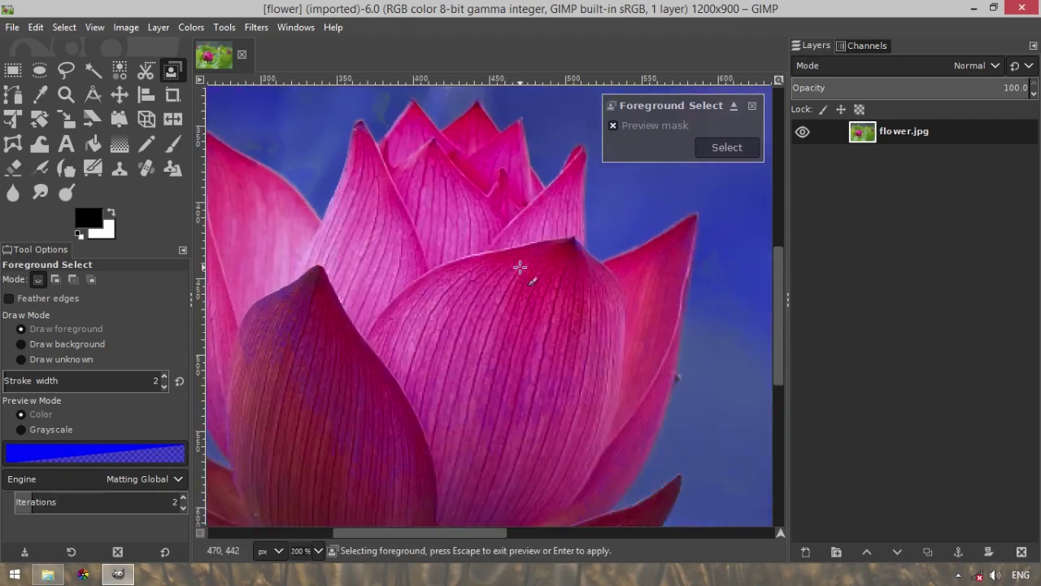
ctrl+scroll(520, 267, down, 2)
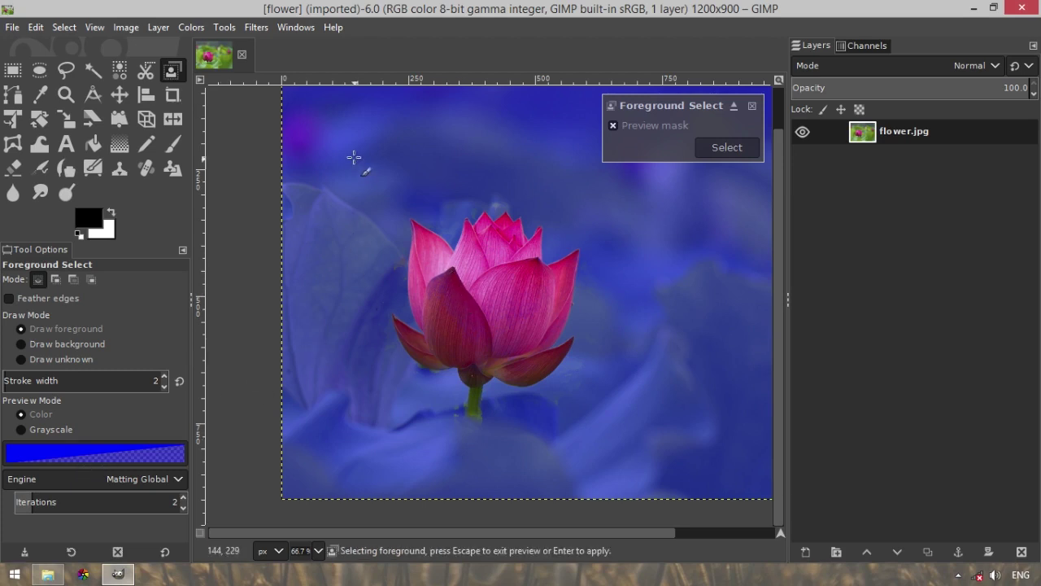
click(113, 459)
drag(126, 280, 355, 195)
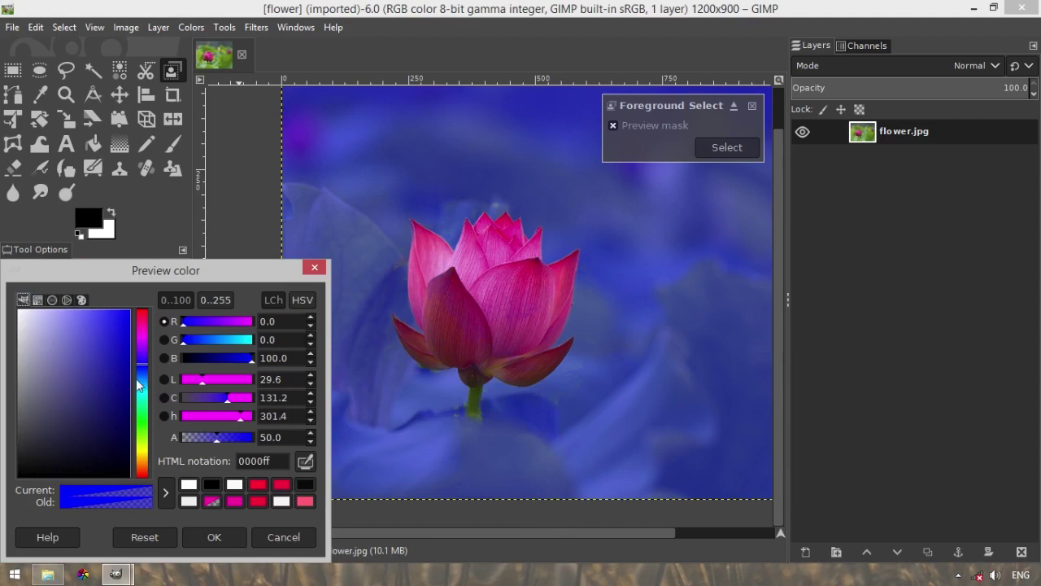
click(142, 427)
click(214, 537)
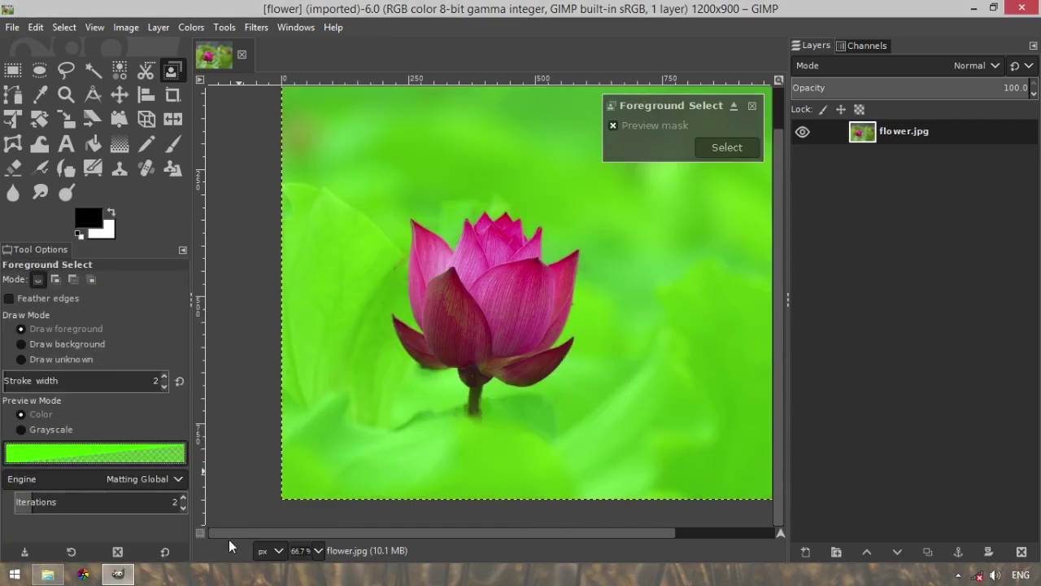
Inspect the mask in and around the flower in Grayscale preview mode and switch back to Color
scroll(499, 329, up, 3)
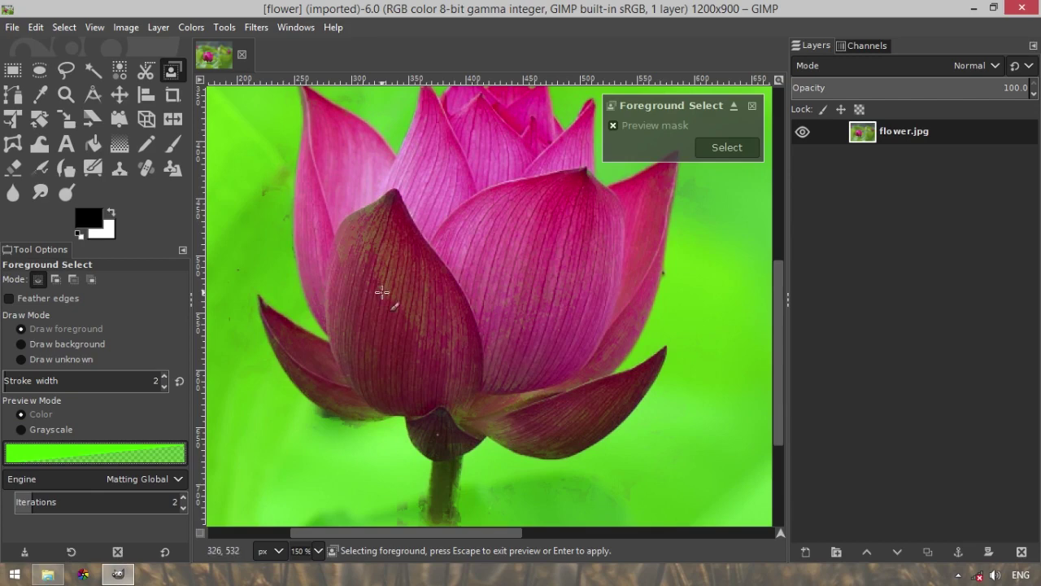
click(43, 431)
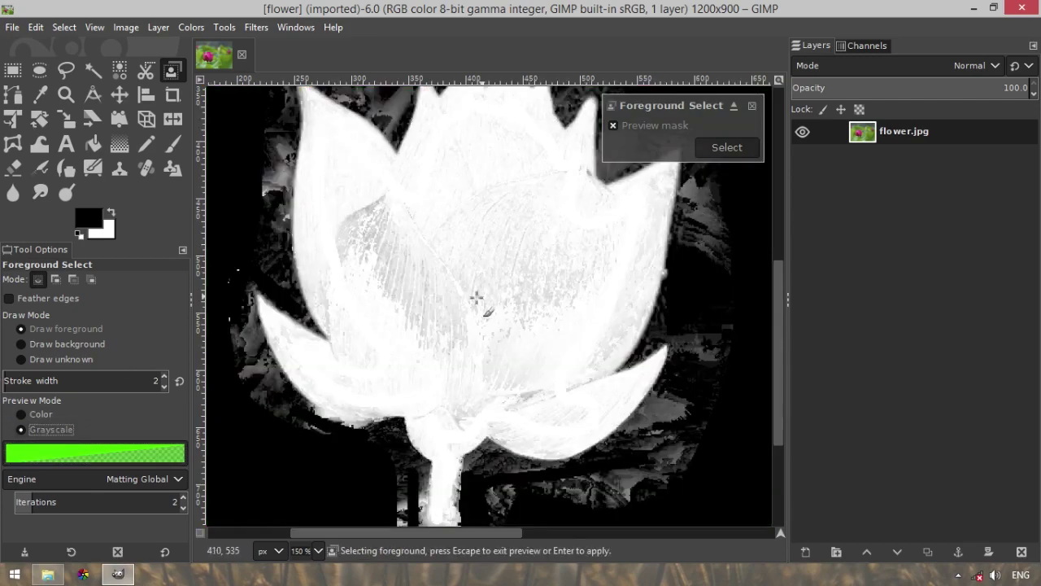
scroll(479, 295, up, 2)
scroll(475, 297, down, 3)
scroll(474, 299, down, 1)
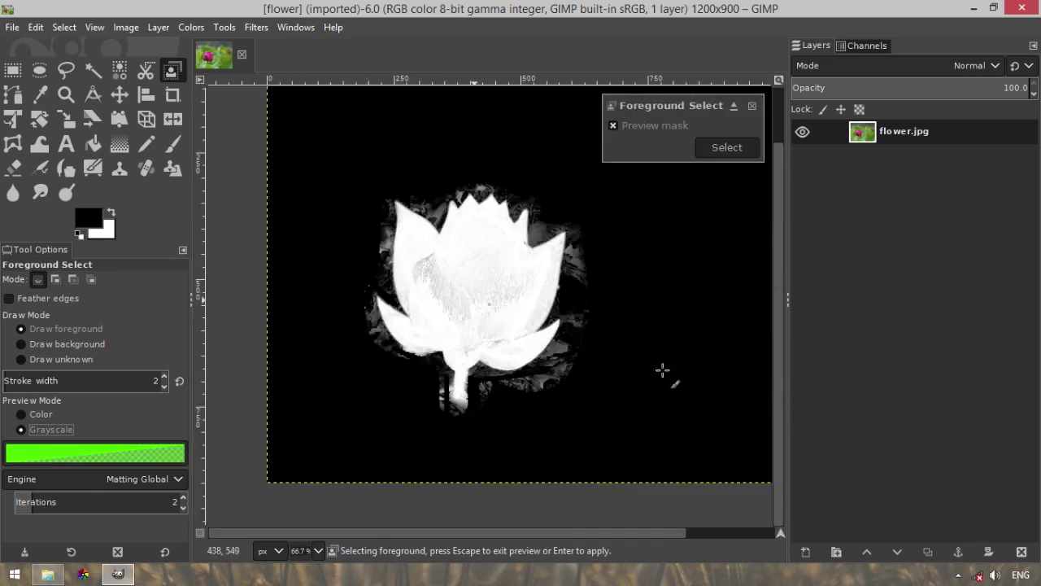
scroll(599, 227, up, 1)
scroll(593, 252, up, 1)
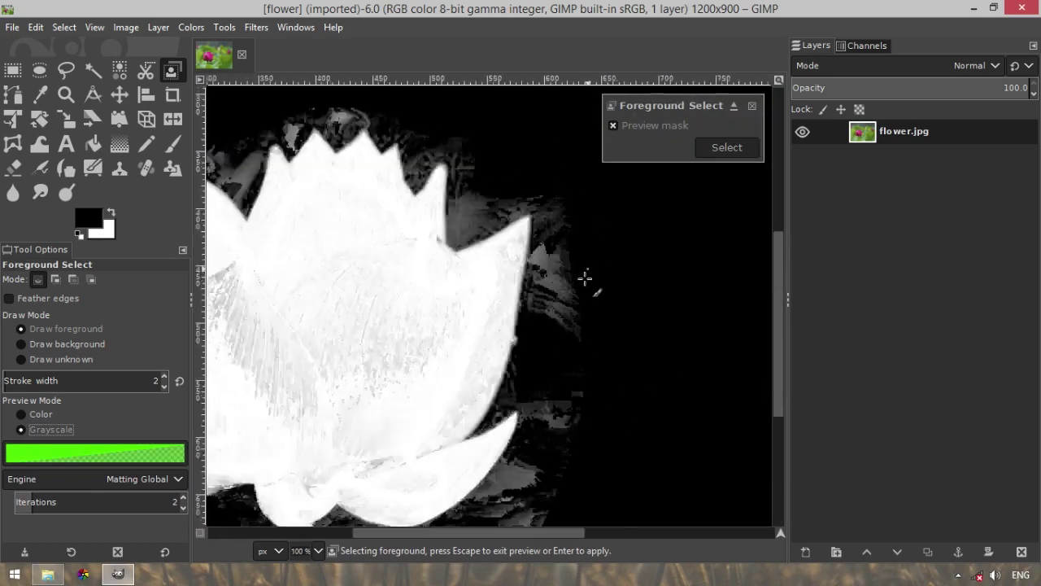
scroll(583, 285, up, 1)
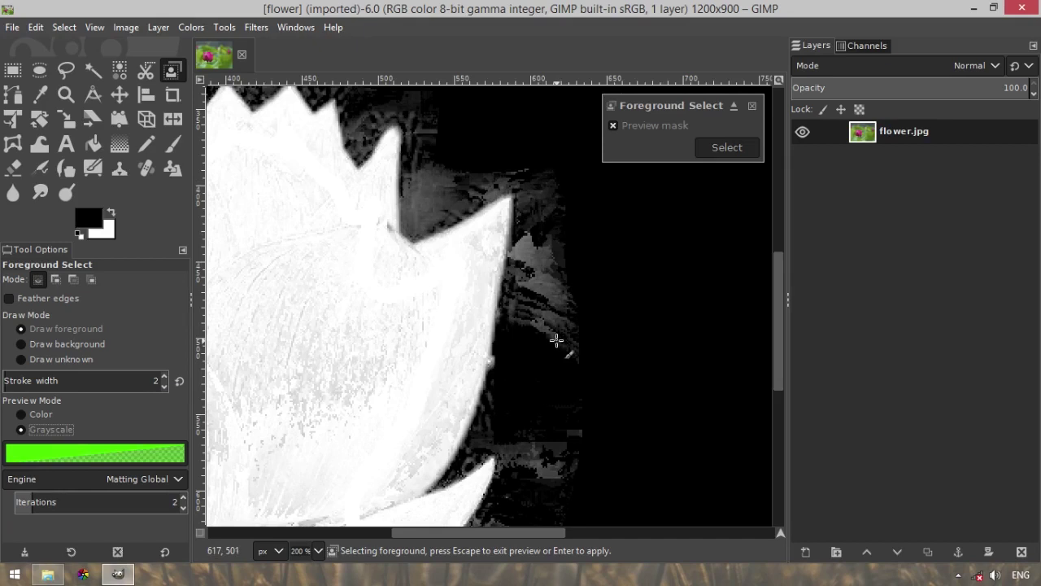
click(21, 415)
Change the Foreground Select engine to Matting Levin
scroll(415, 262, up, 1)
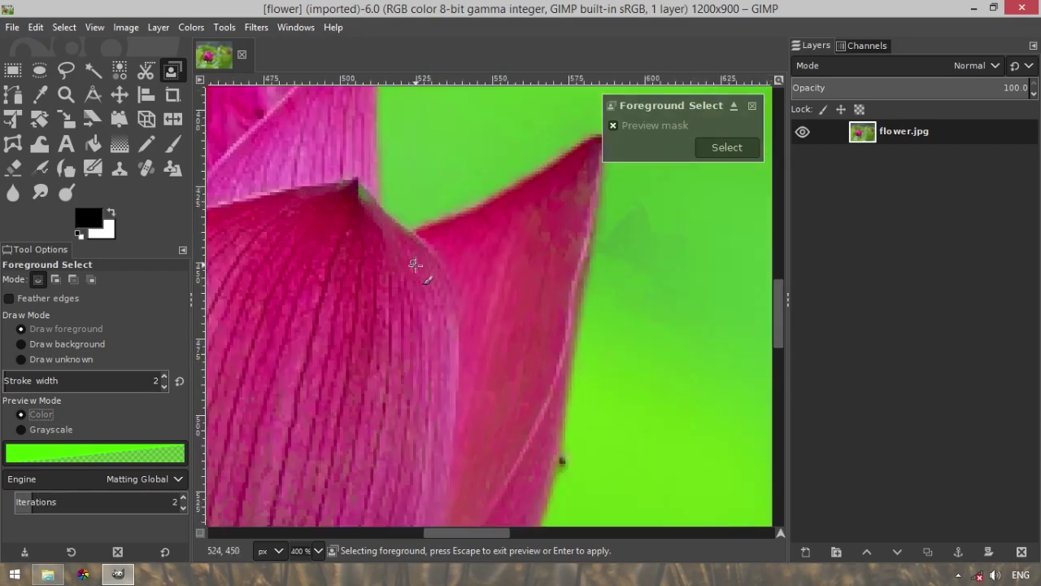
scroll(415, 262, down, 5)
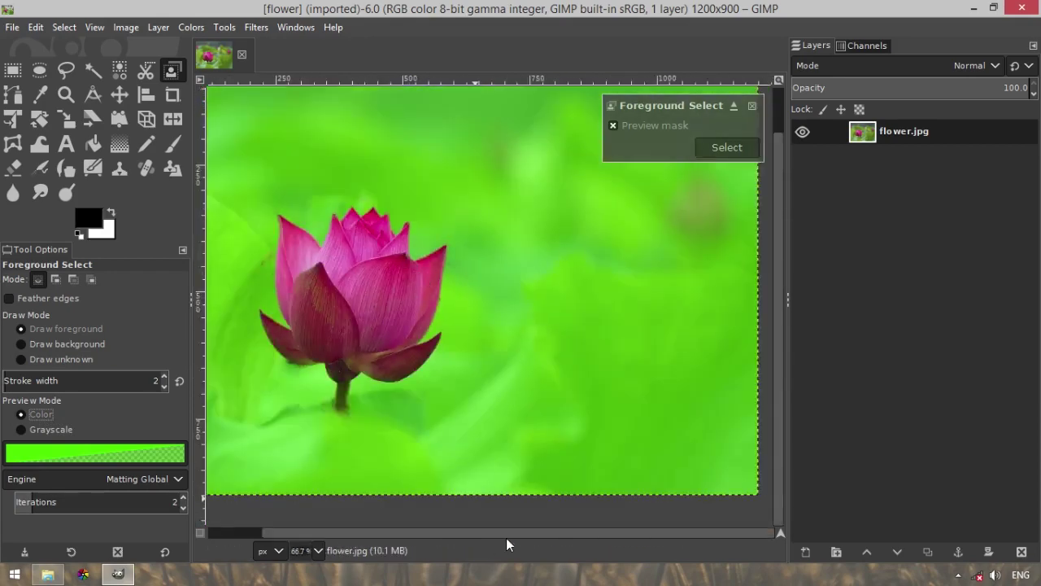
drag(504, 534, 472, 533)
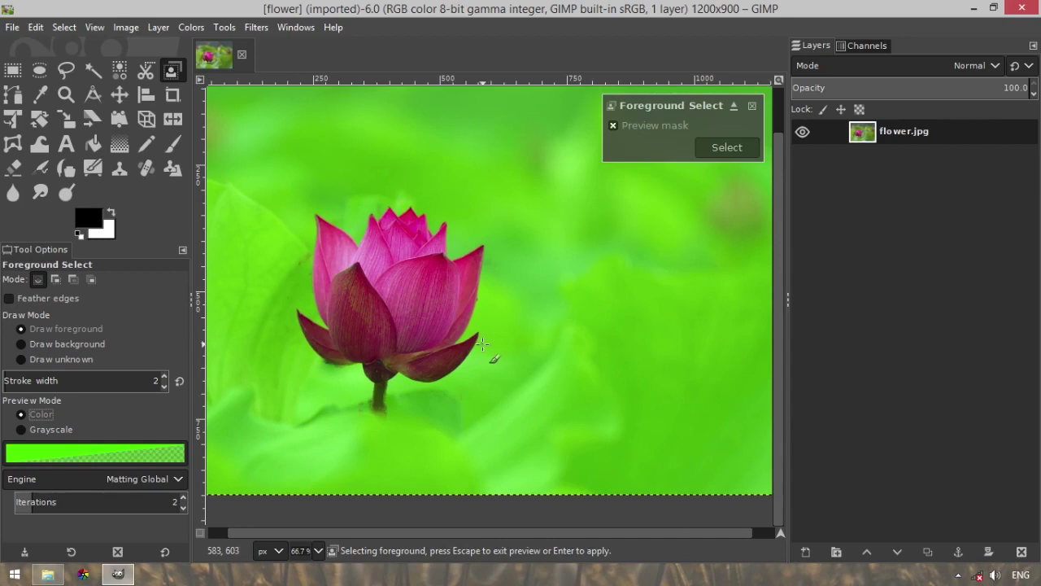
scroll(350, 244, up, 1)
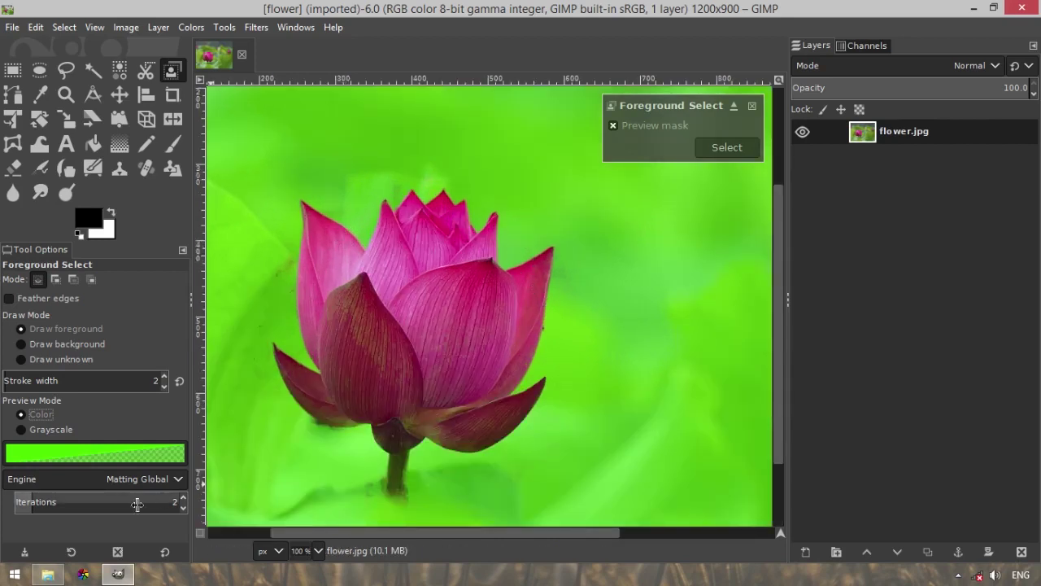
click(128, 479)
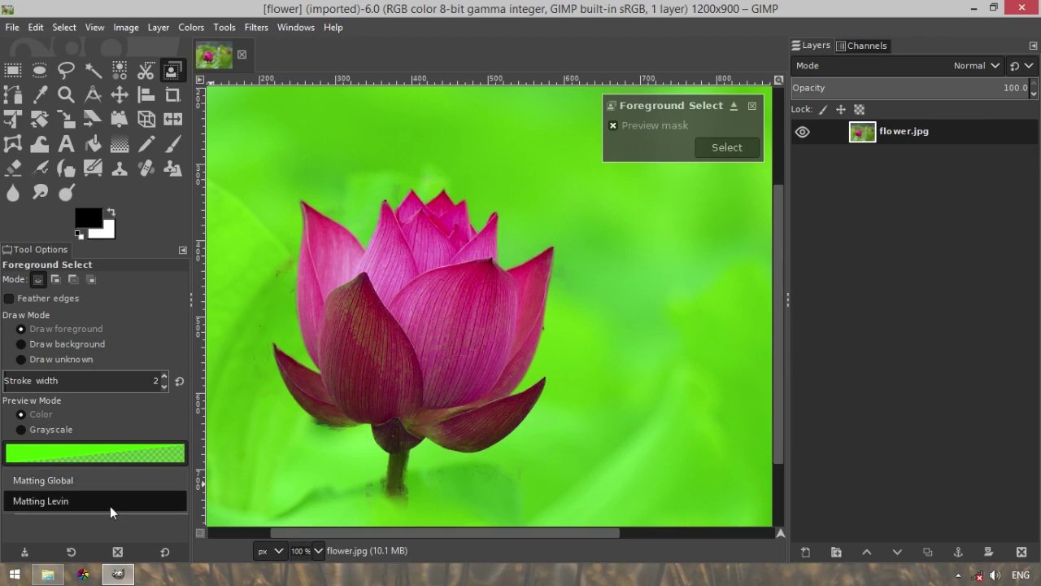
click(109, 506)
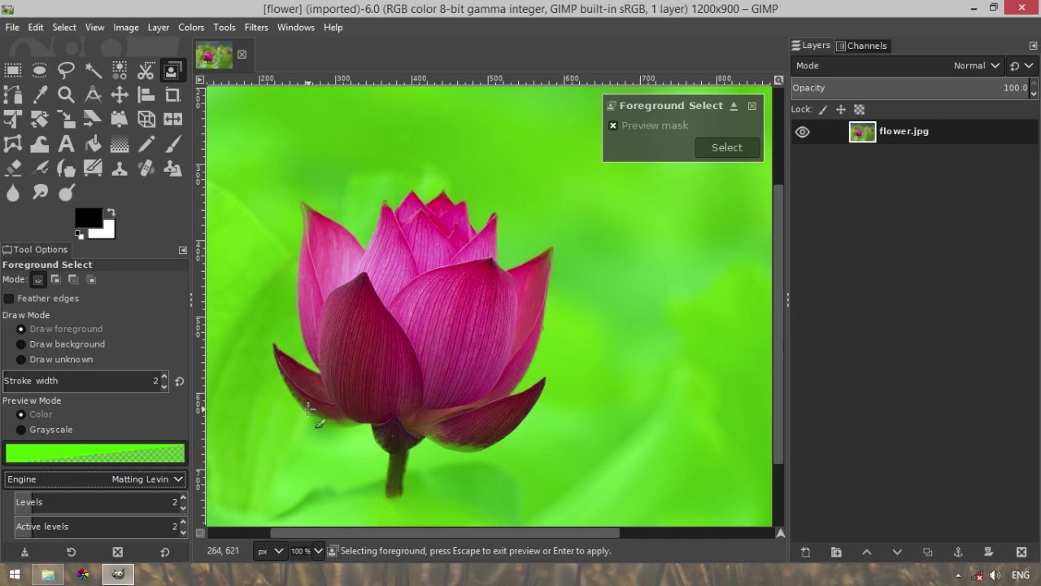
Paint a Draw foreground stroke inside the tip of the outer right petal
scroll(504, 319, up, 2)
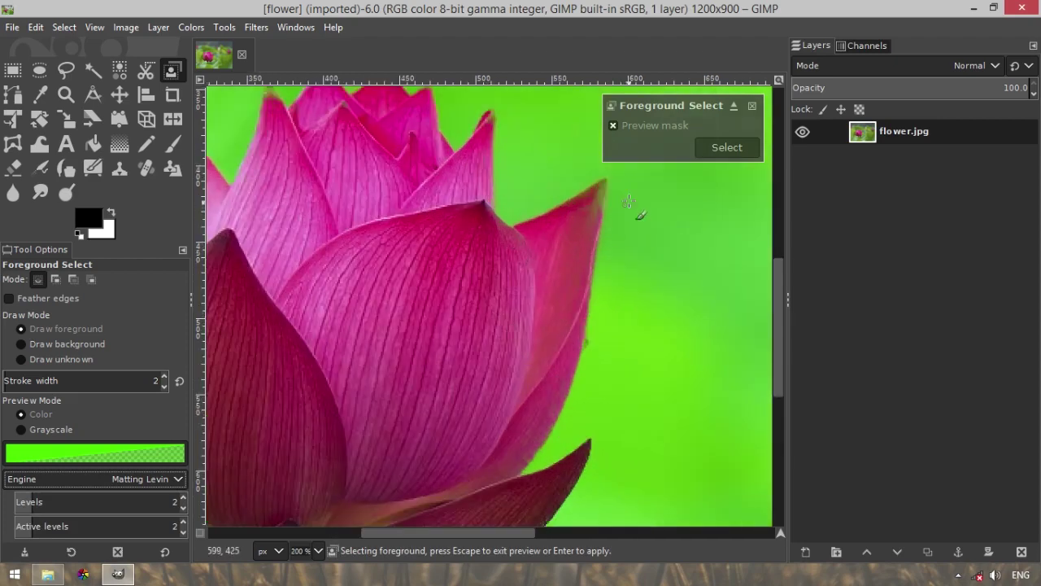
scroll(628, 200, up, 2)
scroll(579, 157, up, 1)
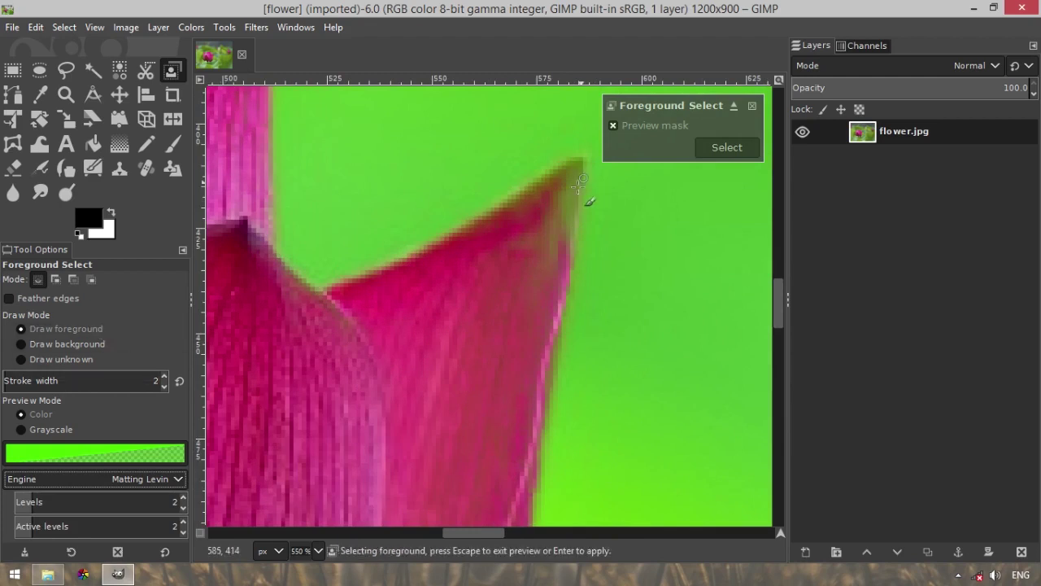
mouse_move(514, 213)
mouse_down()
mouse_move(571, 168)
mouse_move(546, 300)
mouse_move(498, 251)
mouse_move(516, 208)
mouse_up()
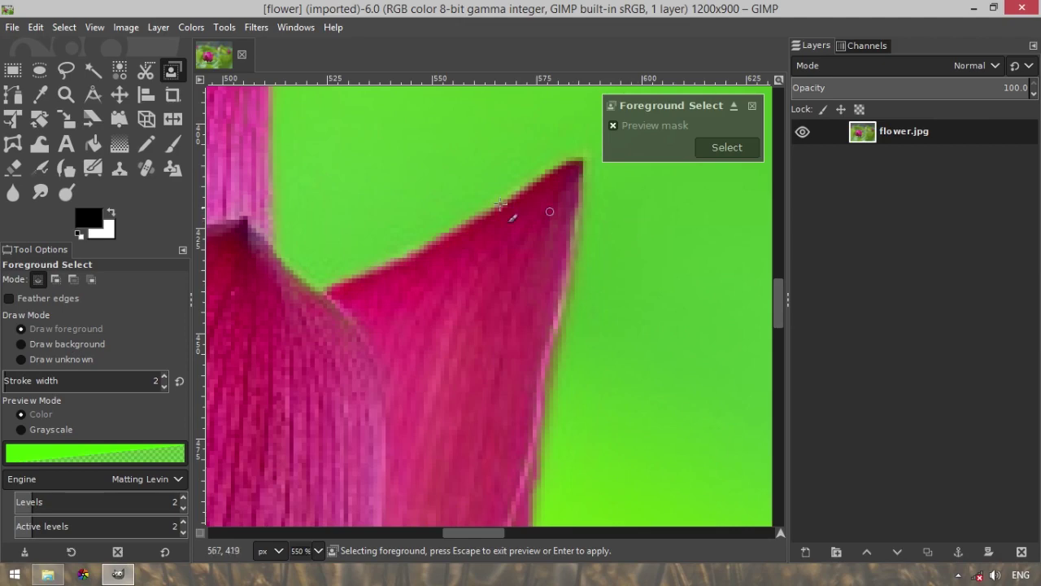
Paint a Draw foreground stroke around the inside of the small pointed petal tip right of the flower's center
scroll(364, 162, down, 1)
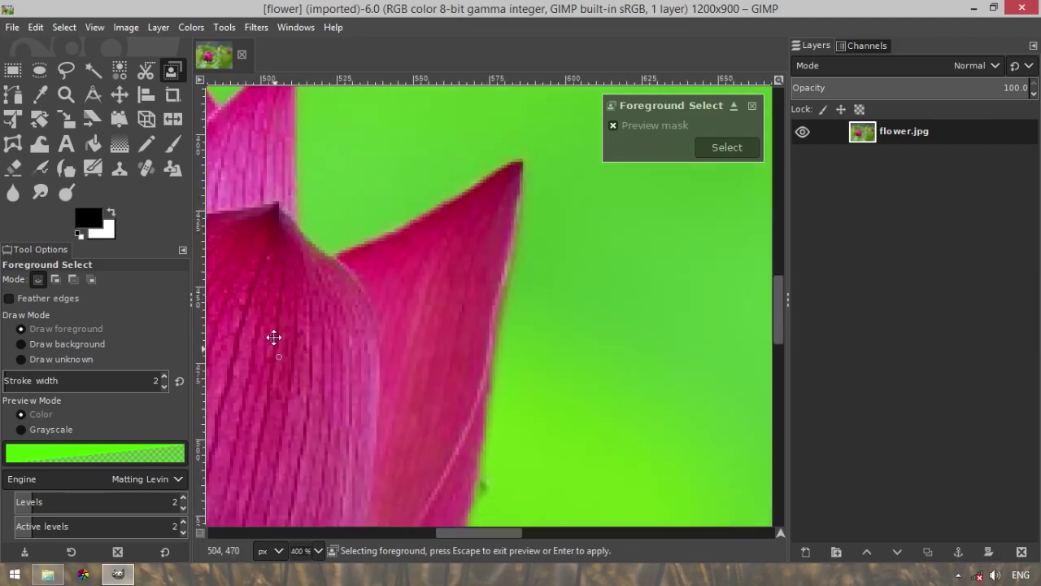
drag(275, 337, 552, 350)
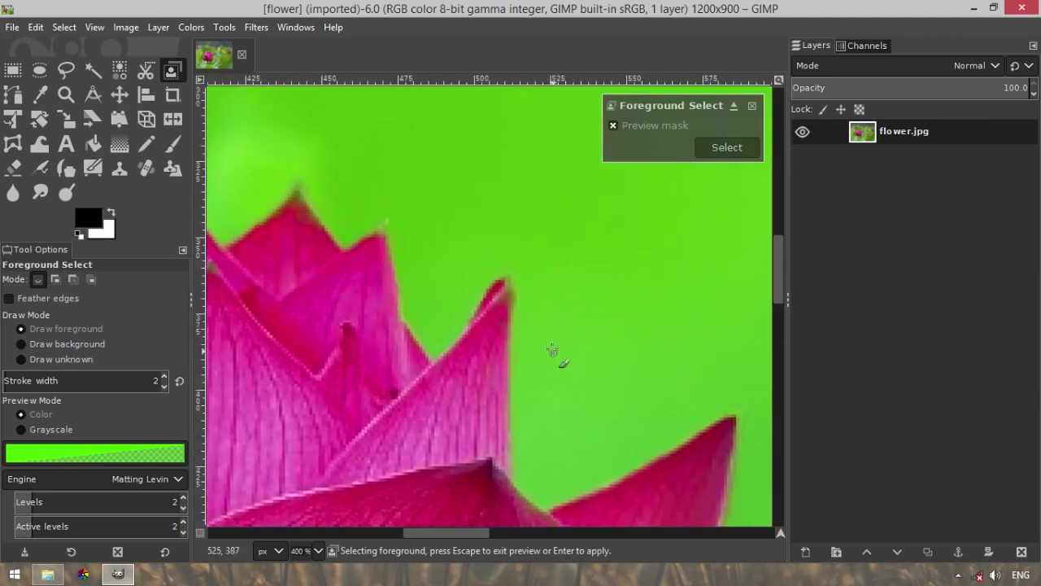
scroll(548, 248, up, 2)
mouse_move(417, 399)
mouse_down()
mouse_move(450, 335)
mouse_move(454, 423)
mouse_up()
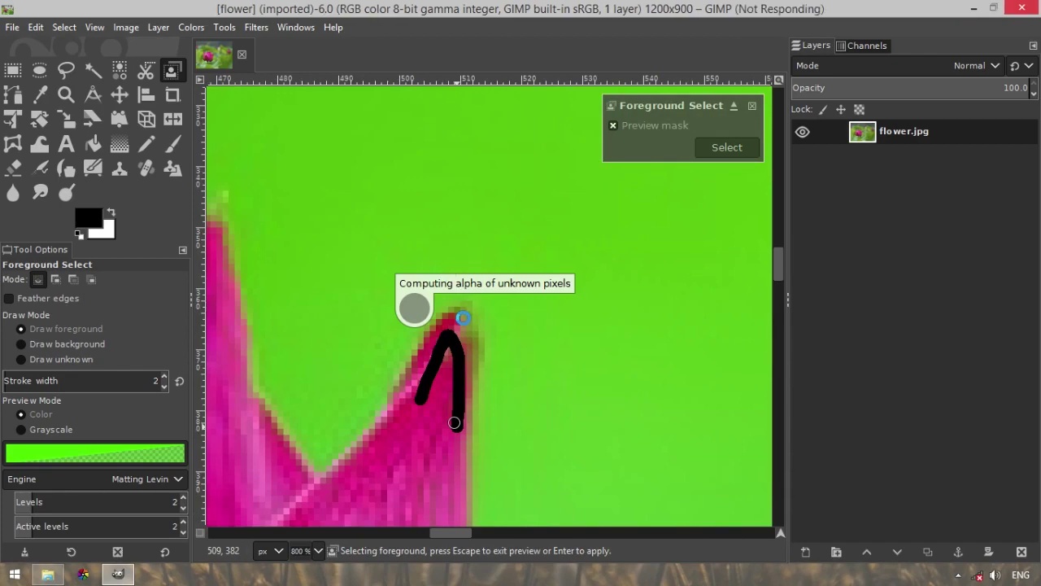
Set the stroke width to 9 and paint the green-tinted underside of the lower right petal with Draw foreground
scroll(375, 304, up, 1)
scroll(375, 303, down, 4)
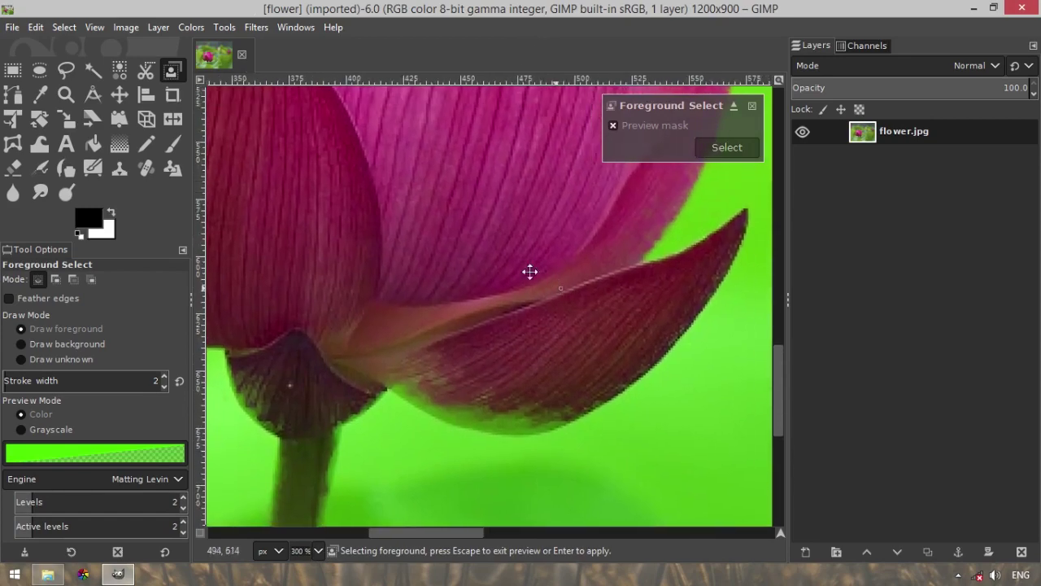
scroll(521, 261, up, 1)
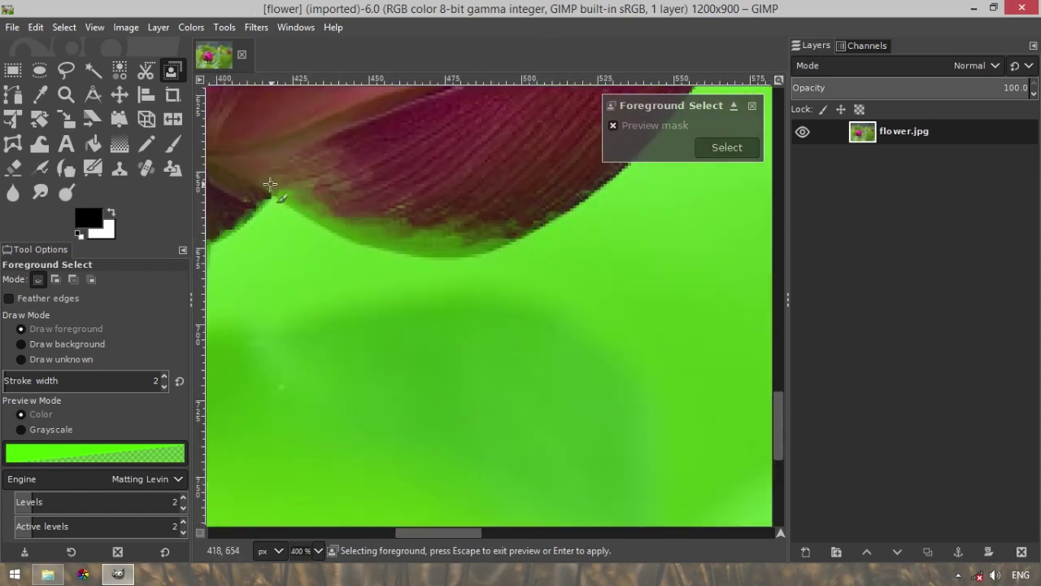
scroll(276, 183, up, 1)
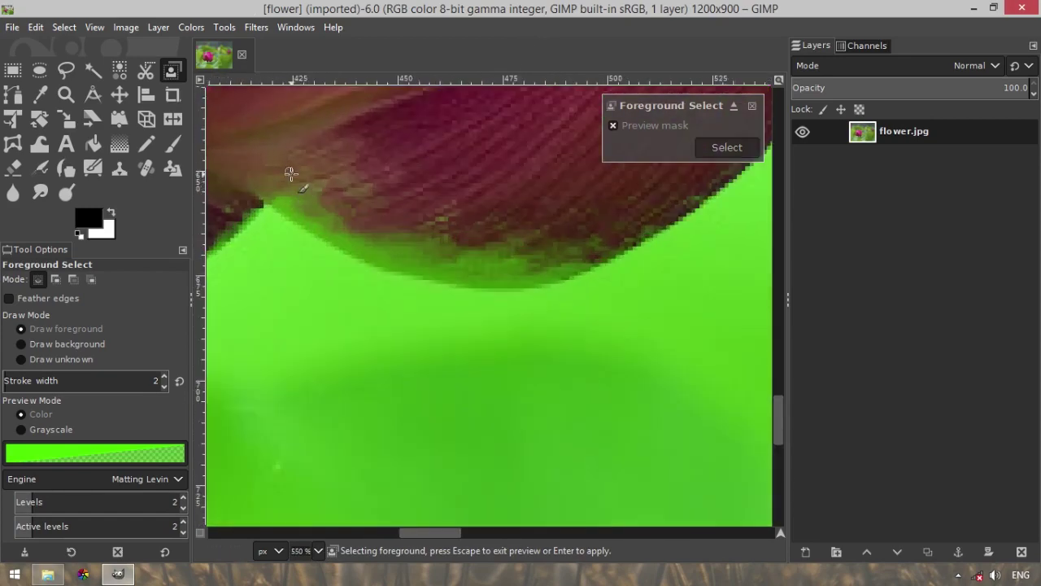
click(38, 379)
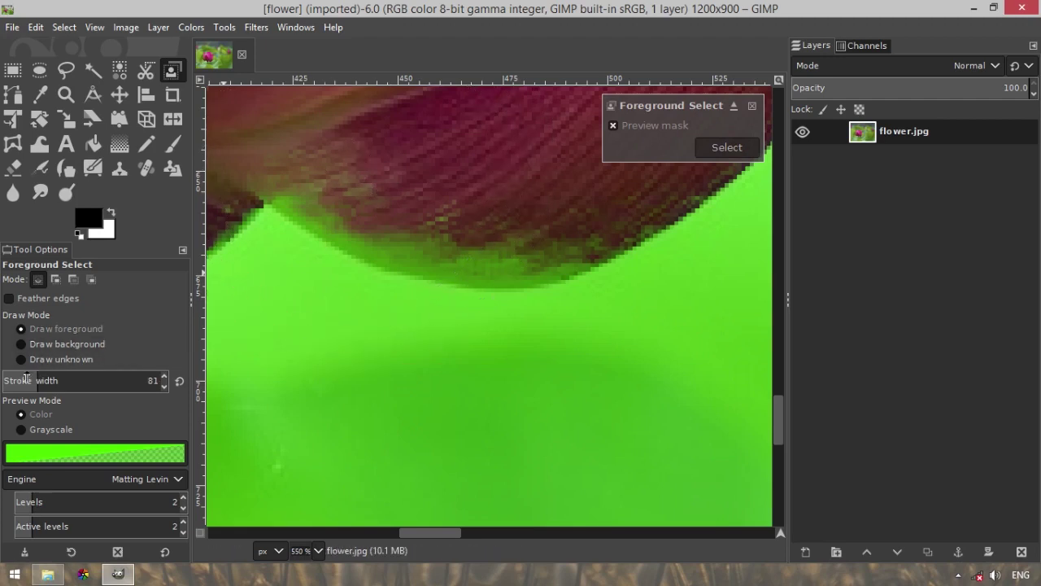
click(20, 383)
click(20, 381)
mouse_move(276, 172)
mouse_down()
mouse_move(319, 218)
mouse_move(369, 235)
mouse_move(496, 248)
mouse_move(611, 222)
mouse_up()
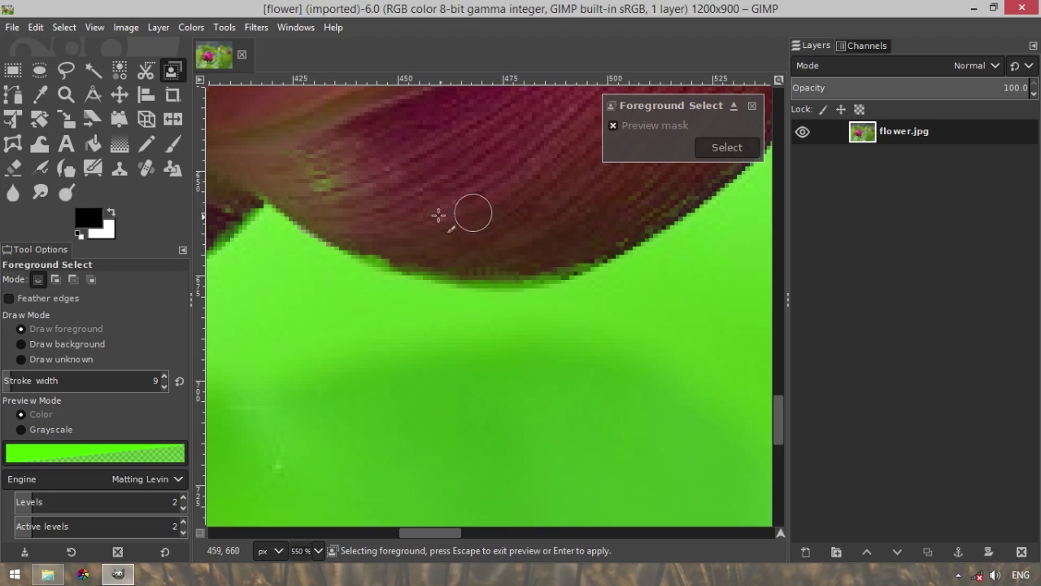
mouse_move(375, 244)
mouse_down()
mouse_move(458, 264)
mouse_move(595, 244)
mouse_up()
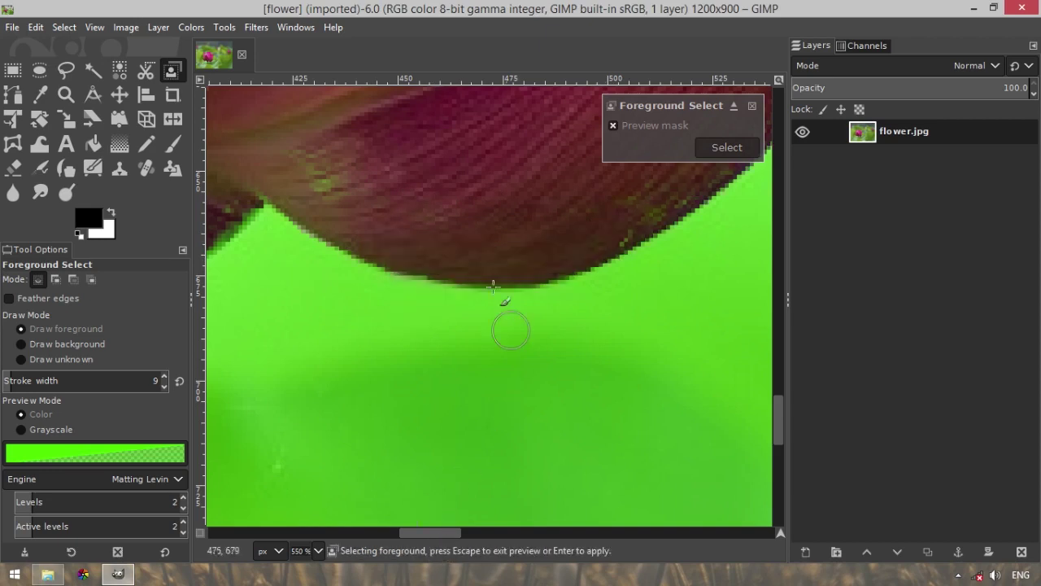
Paint a Draw foreground stroke over the green-speckled outer edge of the lower right petal
drag(630, 322, 396, 464)
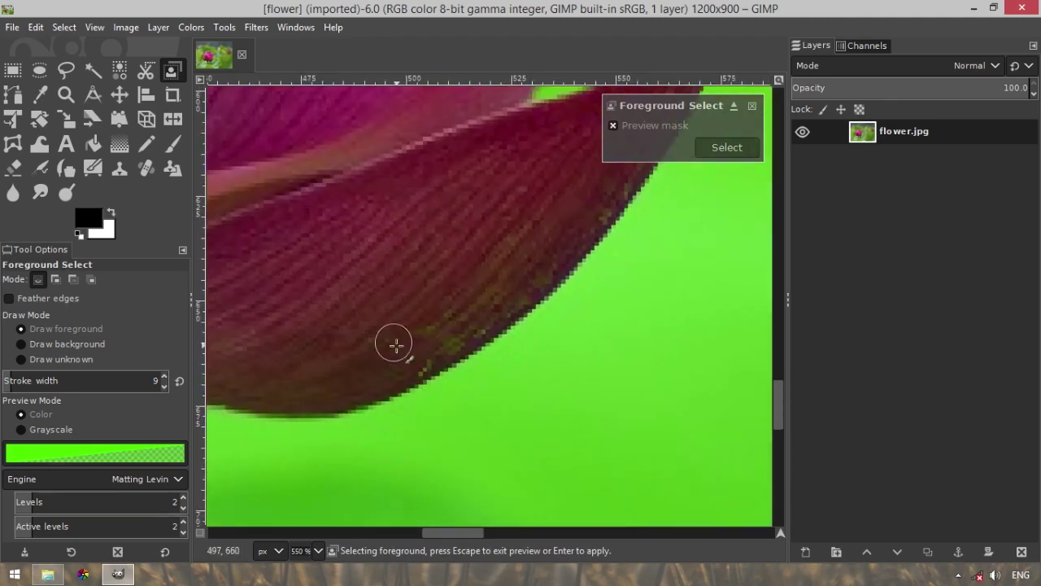
mouse_move(398, 352)
mouse_down()
mouse_move(484, 296)
mouse_move(504, 265)
mouse_up()
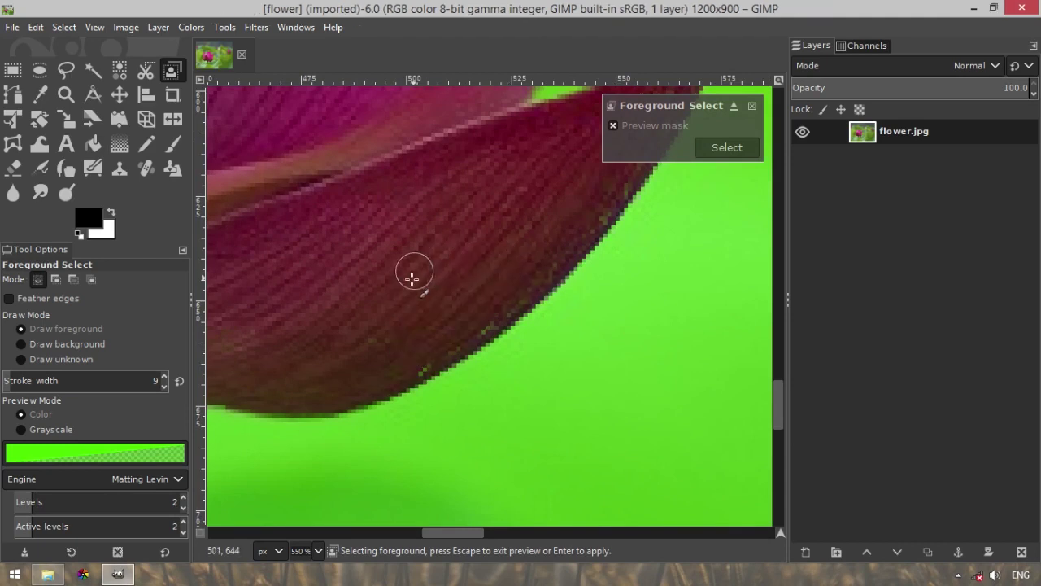
Set the matting engine's Levels to 1 and paint a Draw foreground stroke along the underside of the lower left petal
ctrl+scroll(399, 284, down, 4)
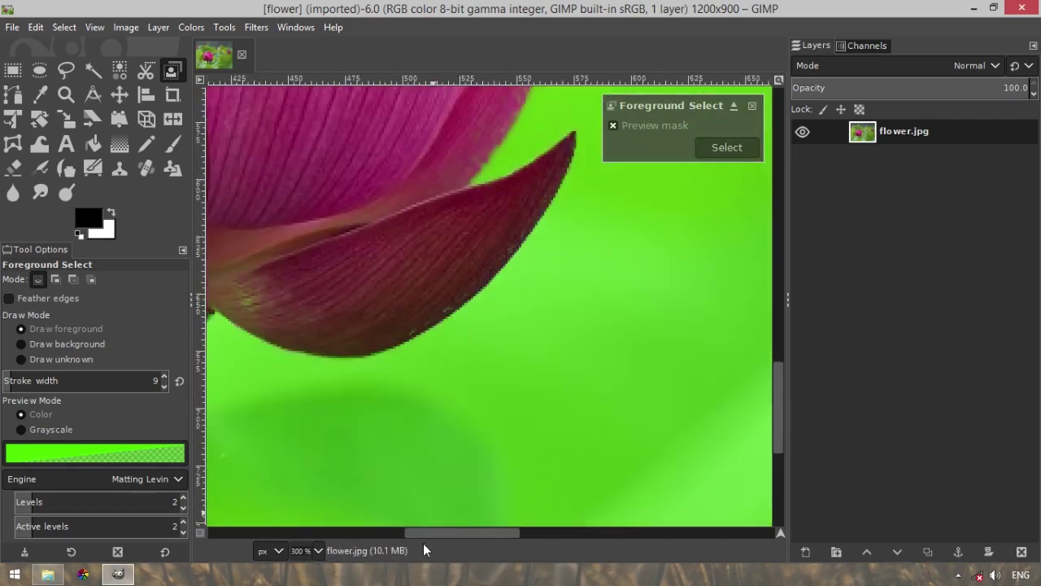
drag(424, 533, 338, 533)
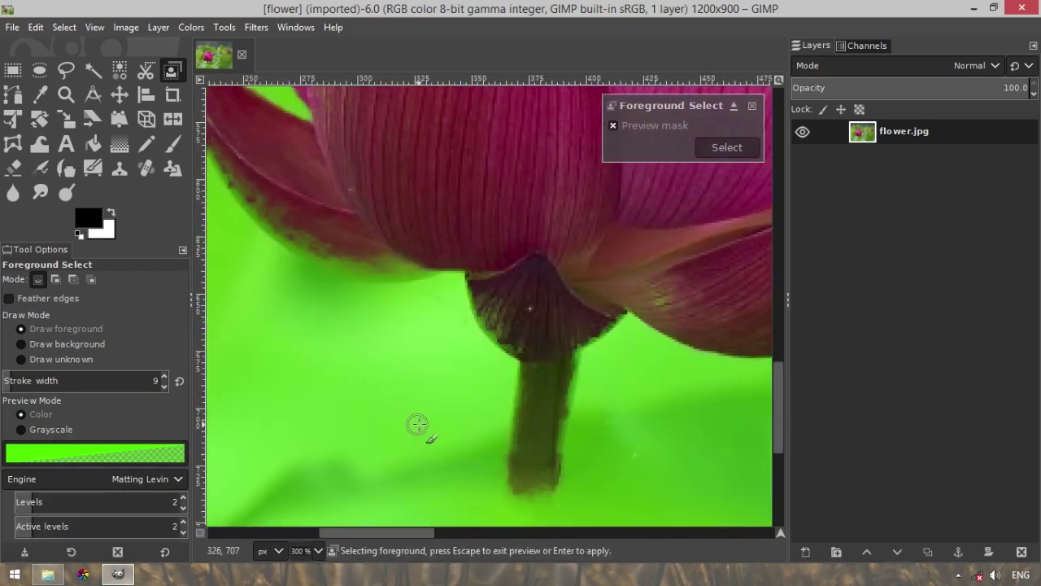
drag(100, 494, 6, 507)
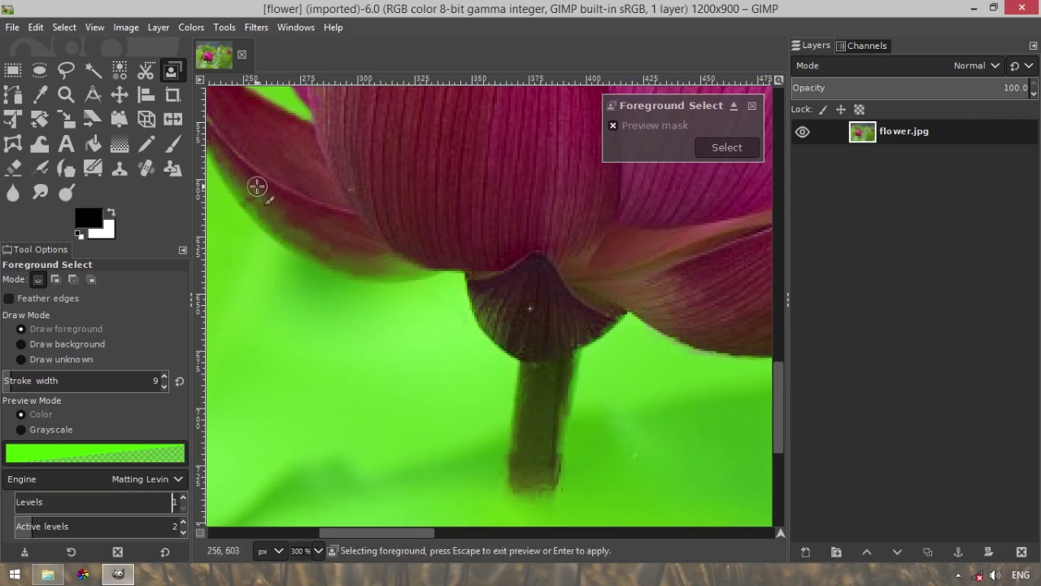
scroll(259, 189, up, 2)
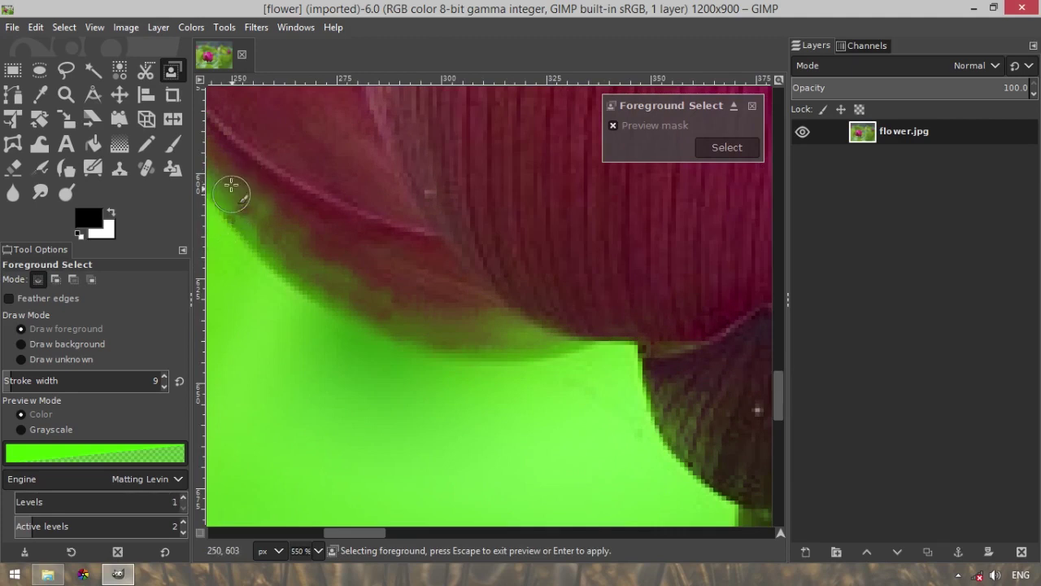
mouse_move(232, 161)
mouse_down()
mouse_move(281, 226)
mouse_move(328, 256)
mouse_move(496, 307)
mouse_move(590, 307)
mouse_up()
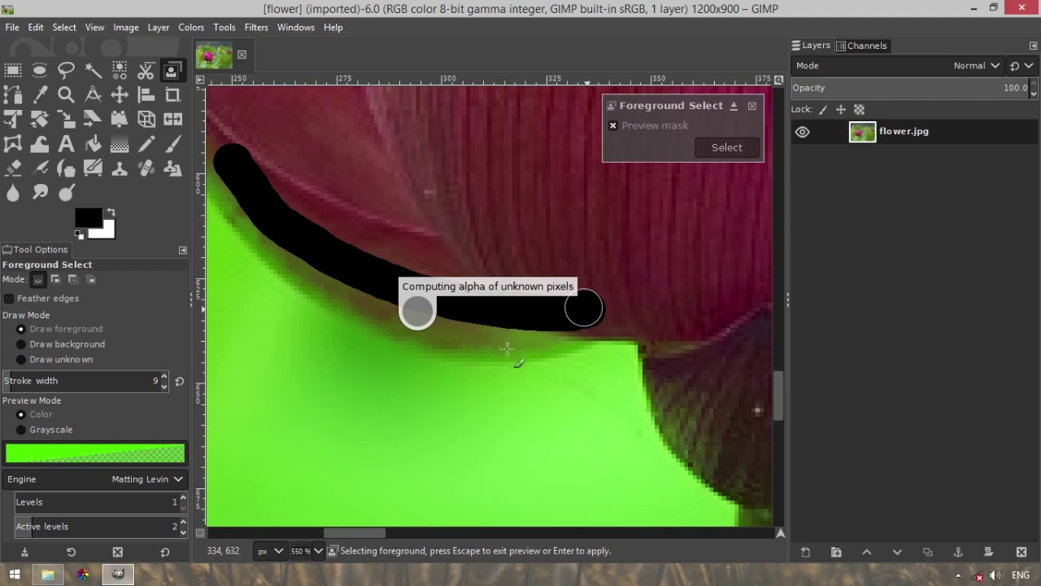
key(ctrl+z)
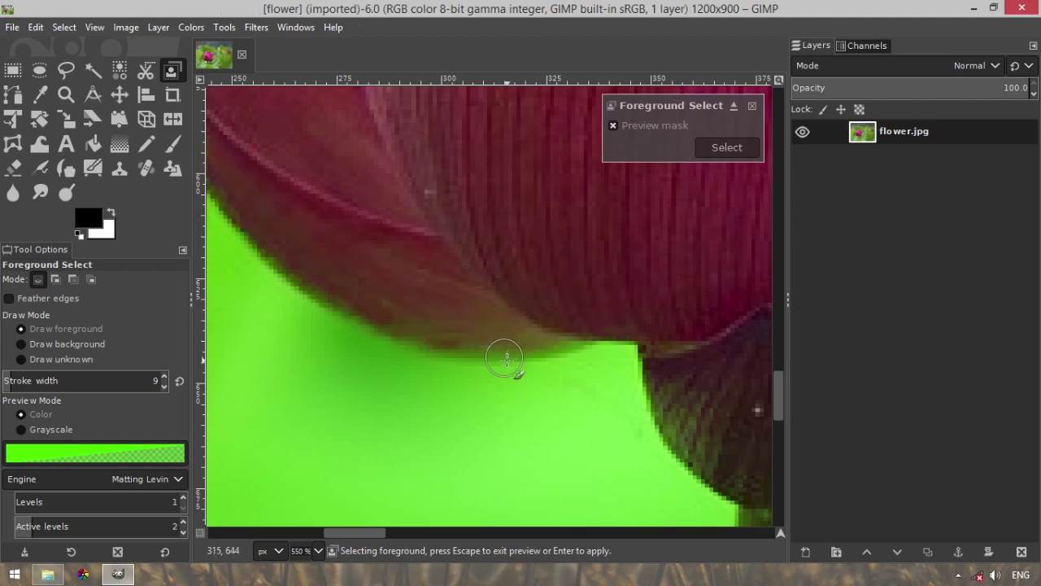
Leave Feather edges off and convert the previewed foreground mask into a selection around the flower
scroll(332, 208, down, 5)
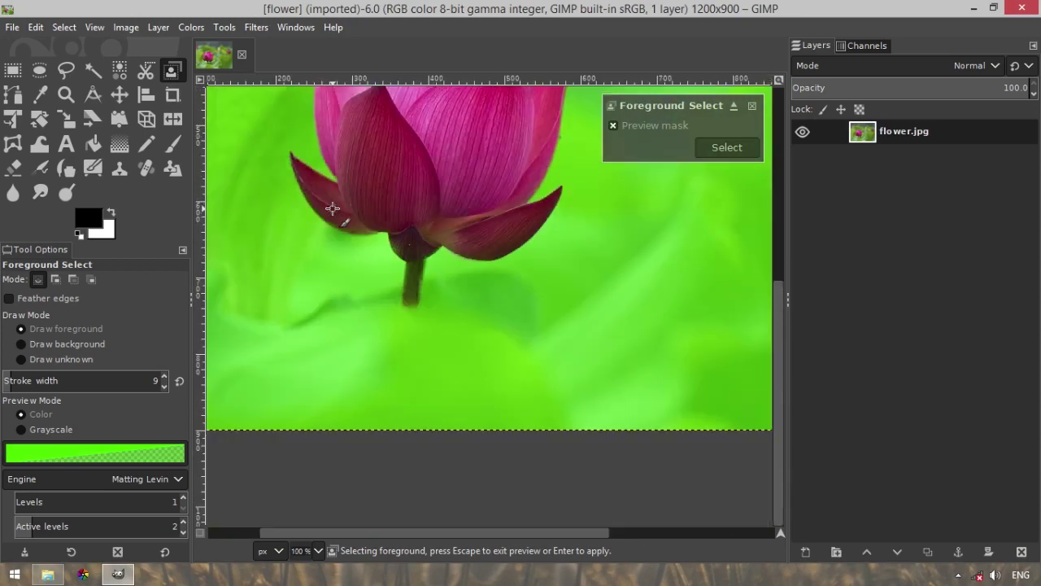
scroll(443, 151, up, 3)
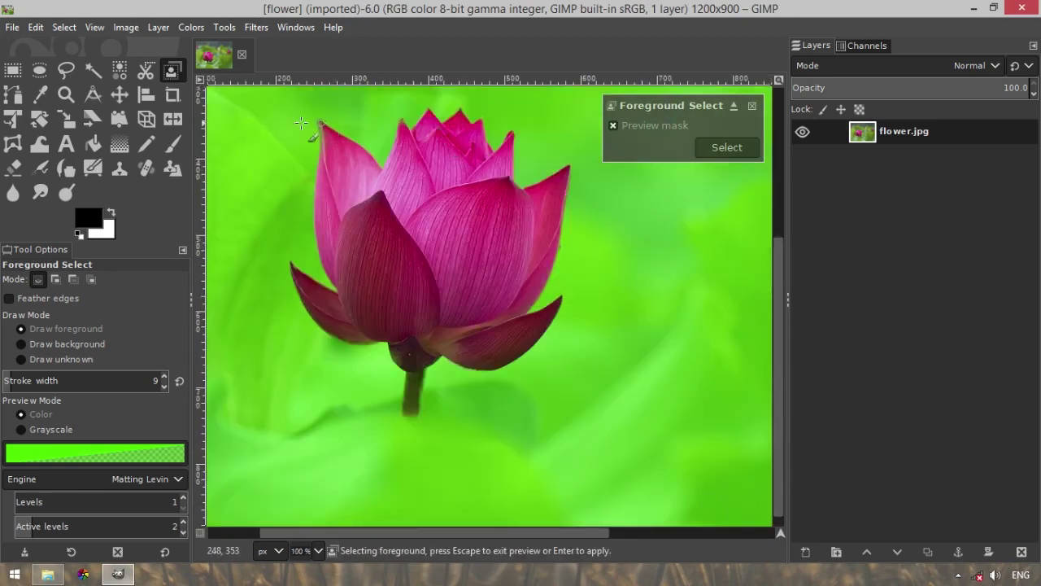
click(17, 299)
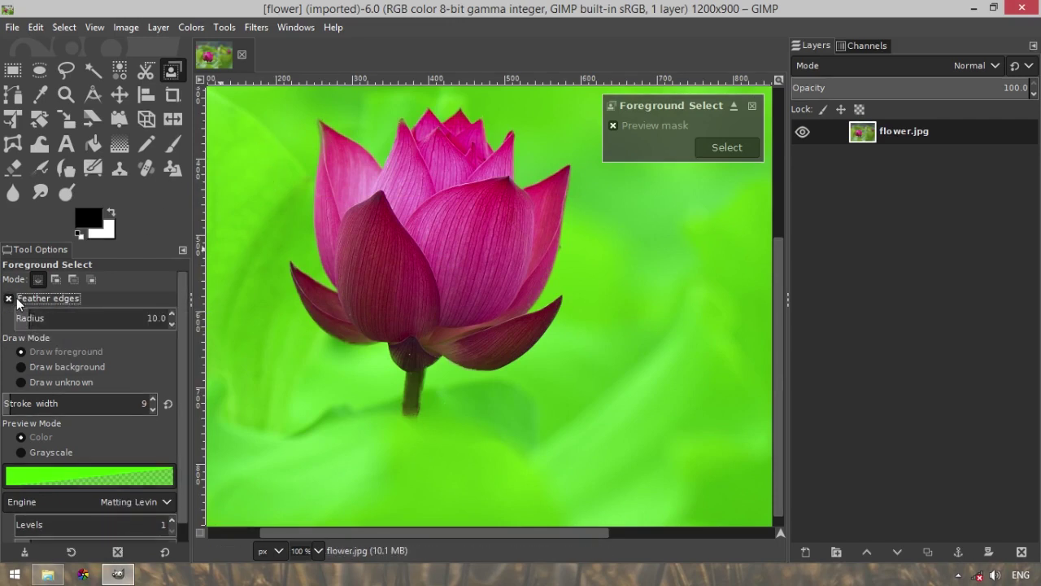
click(16, 300)
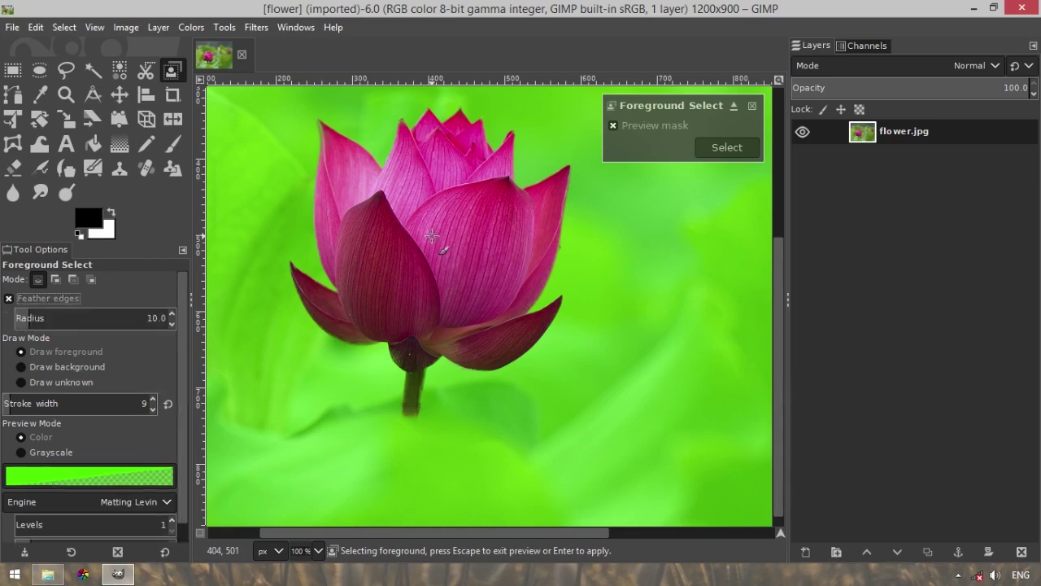
drag(779, 269, 776, 260)
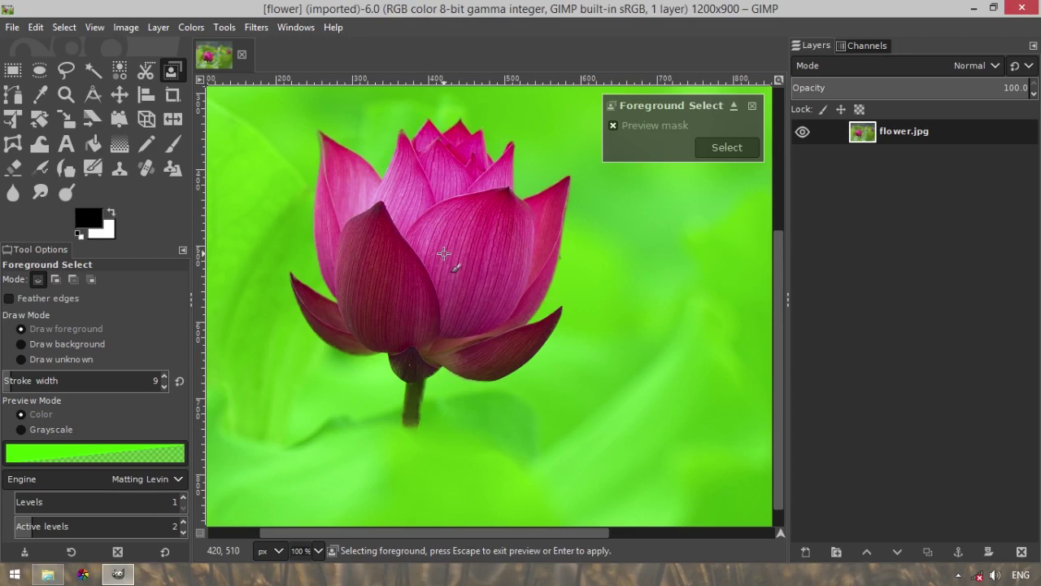
key(Return)
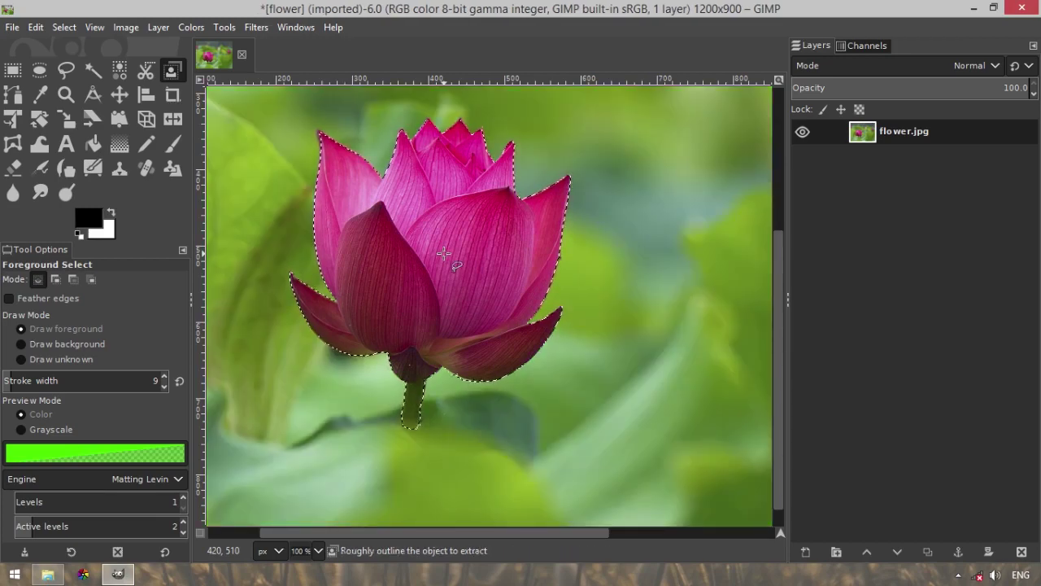
Try filling the flower selection with the foreground color to inspect its petal edges, and undo the fill
scroll(570, 175, up, 3)
scroll(551, 173, up, 3)
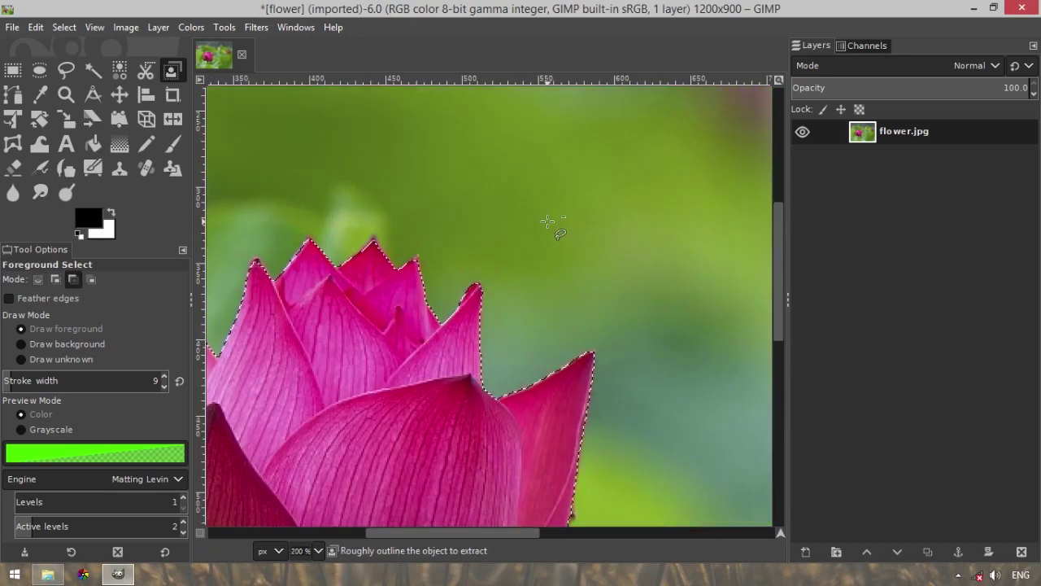
scroll(525, 400, up, 5)
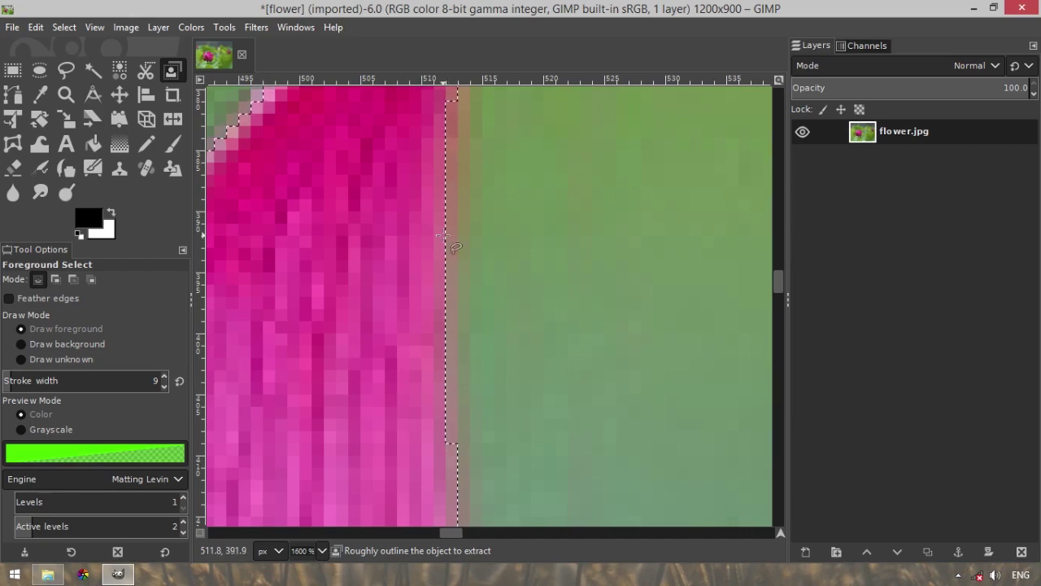
click(37, 27)
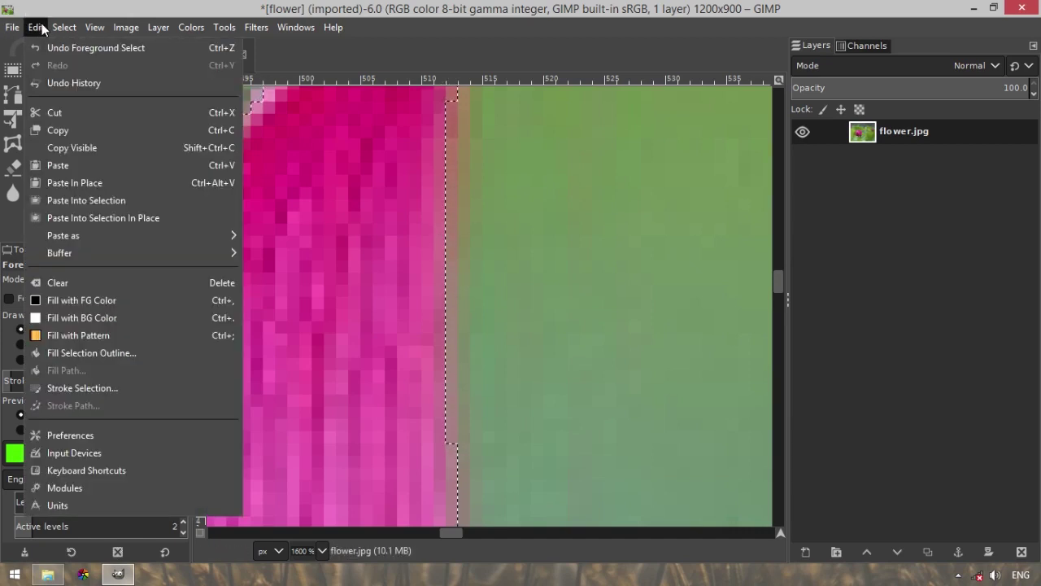
click(70, 300)
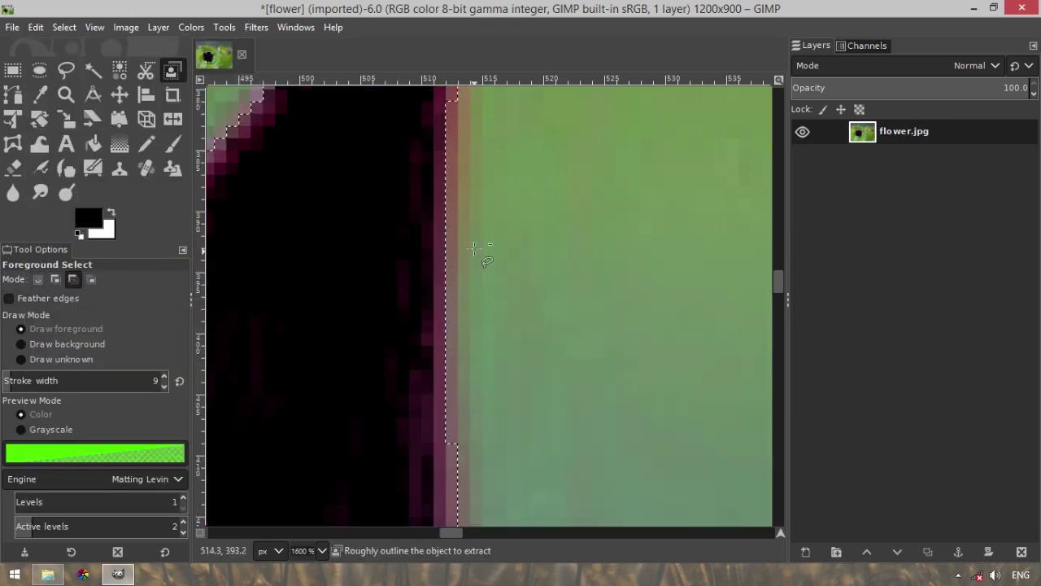
ctrl+scroll(477, 244, up, 2)
ctrl+scroll(661, 403, down, 4)
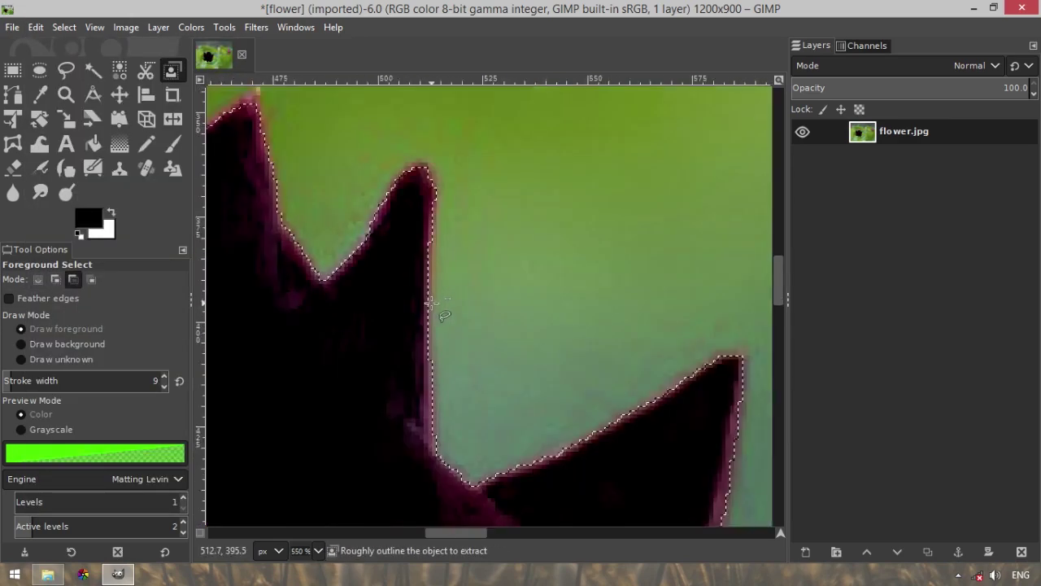
ctrl+scroll(477, 377, up, 2)
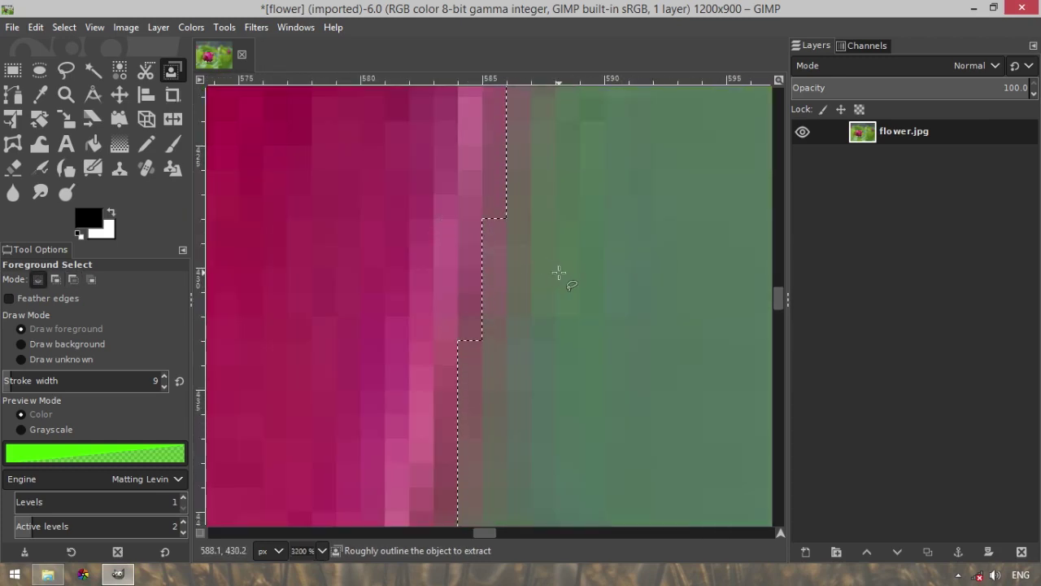
Feather the flower selection by 7 px
click(61, 28)
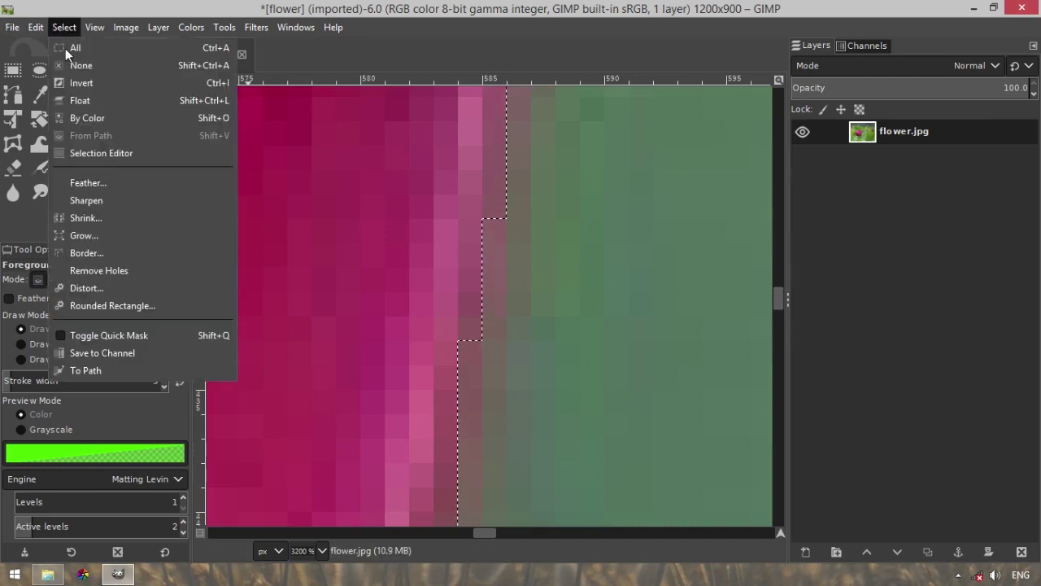
click(117, 188)
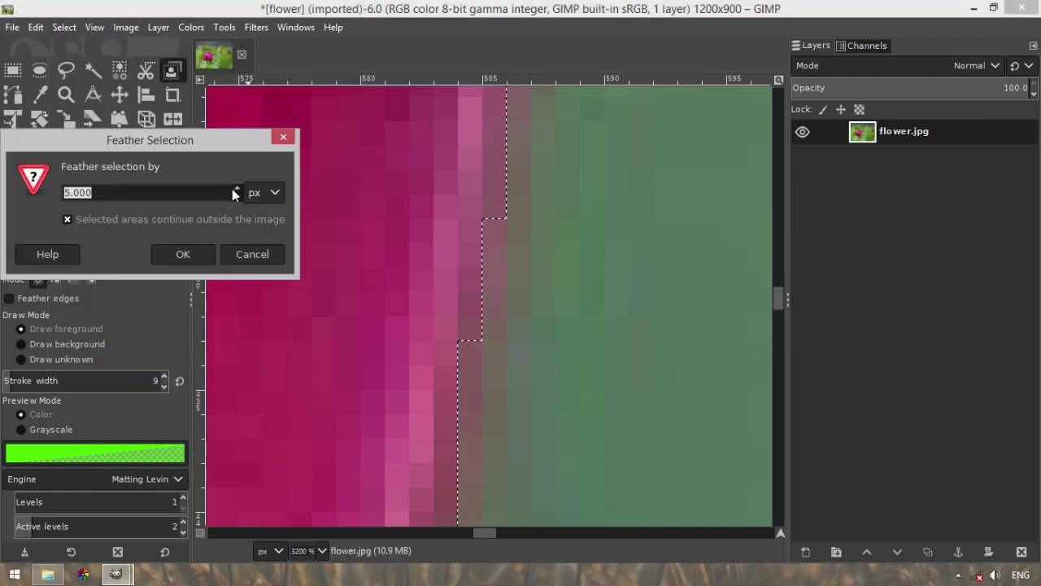
scroll(235, 189, up, 7)
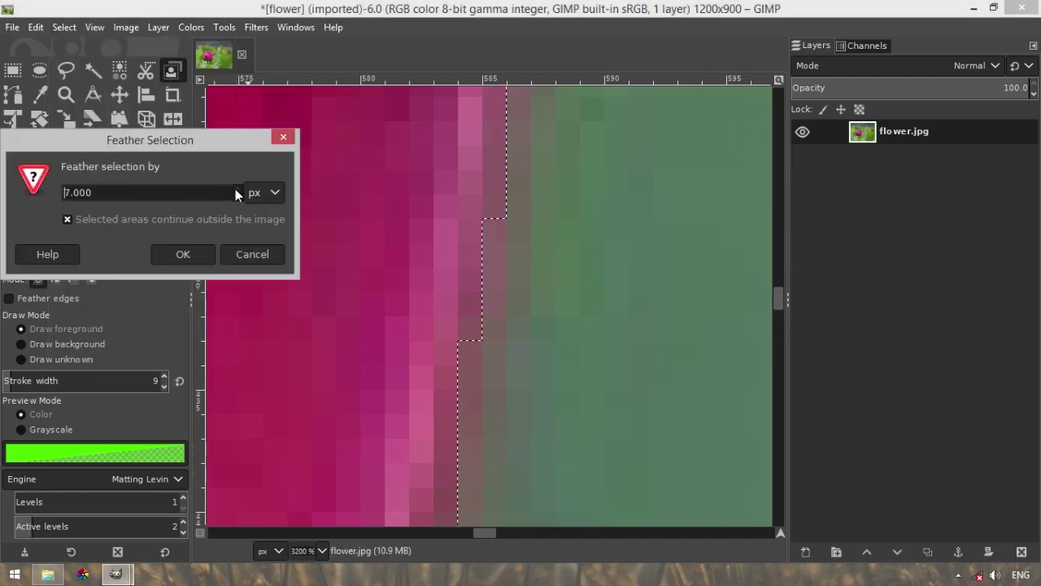
click(186, 254)
Test the feathered edge by filling the selection with the foreground color, and undo the fill
click(33, 27)
click(101, 298)
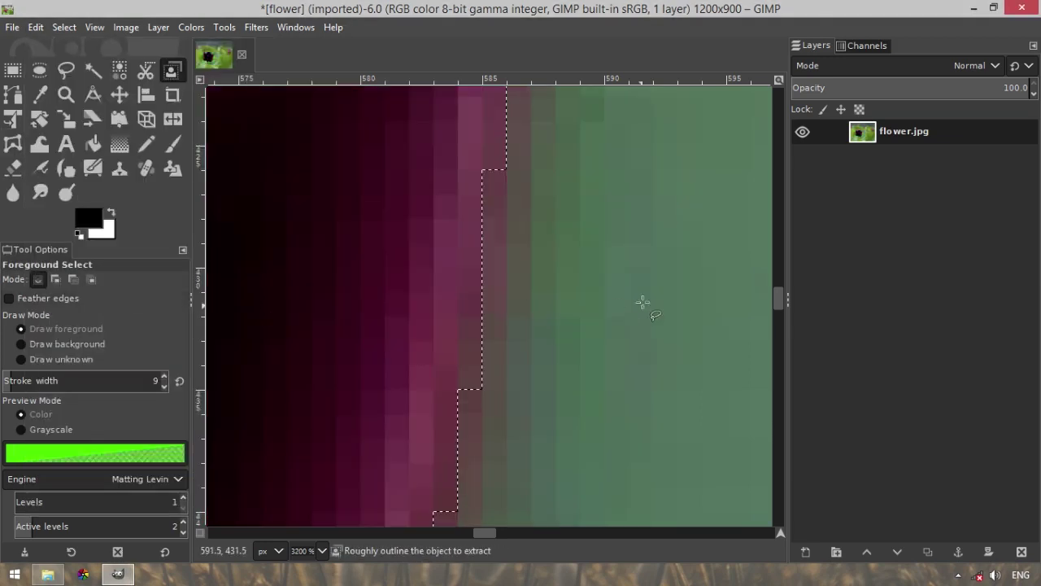
scroll(643, 302, down, 3)
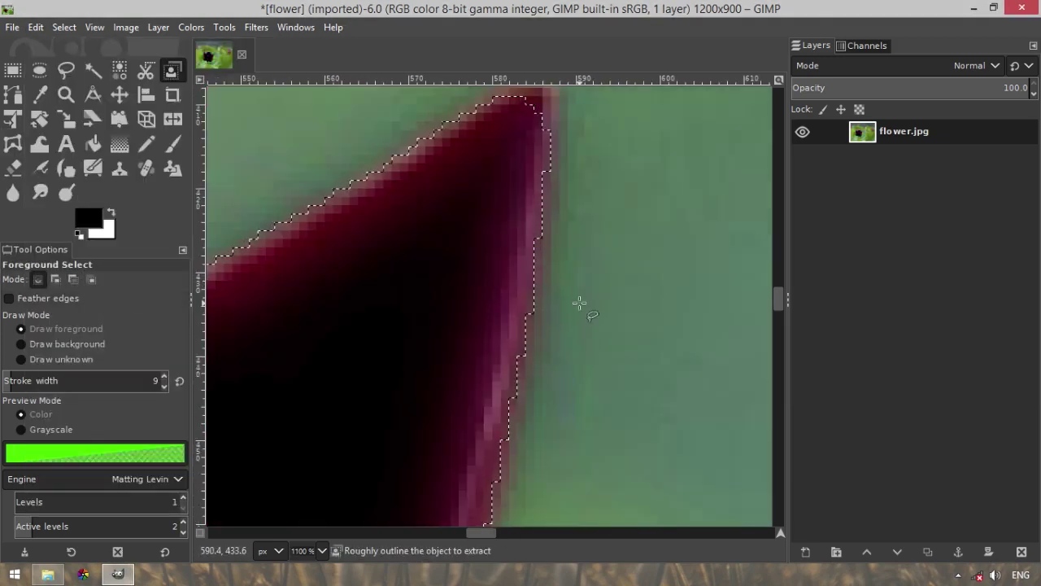
key(ctrl+z)
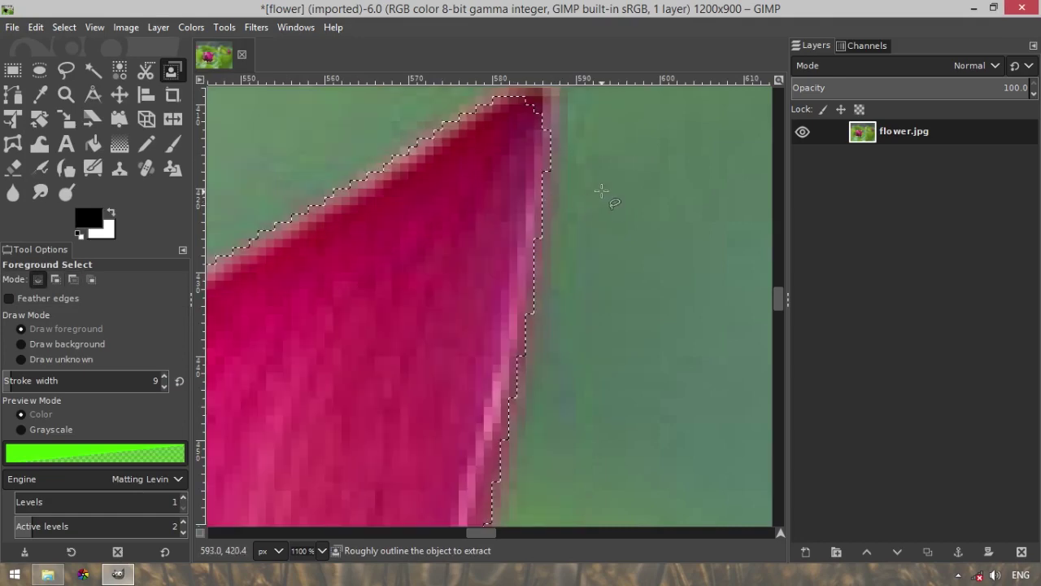
Feather the flower selection by 4 px
scroll(335, 218, up, 1)
scroll(333, 218, down, 2)
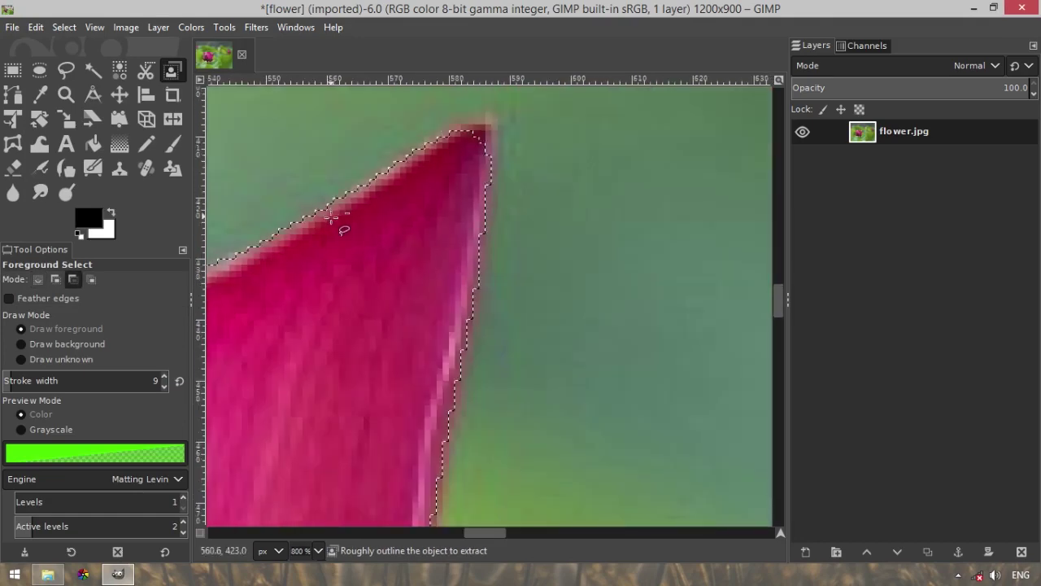
scroll(333, 218, down, 3)
click(64, 27)
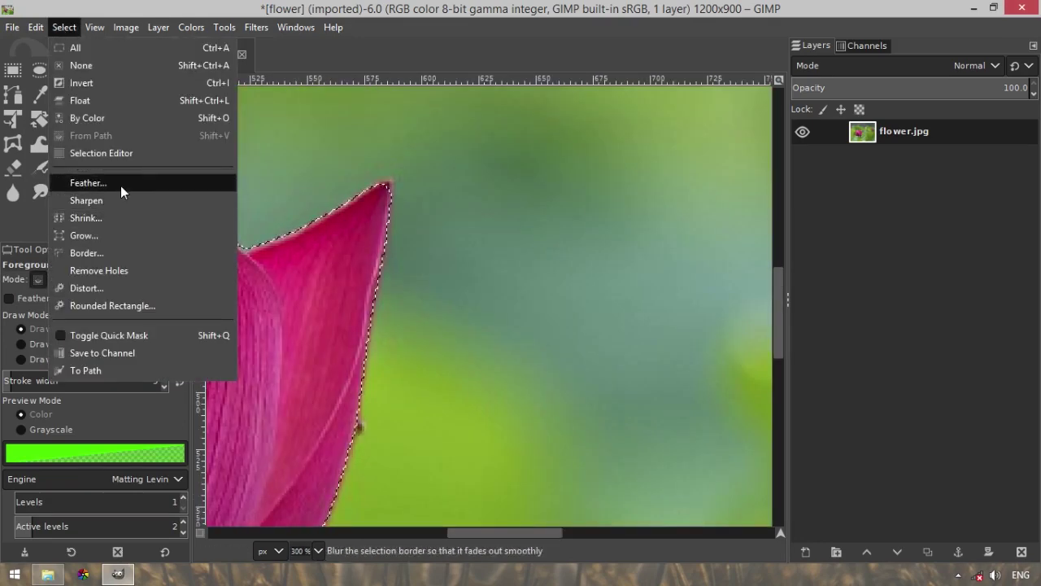
click(121, 185)
text(2)
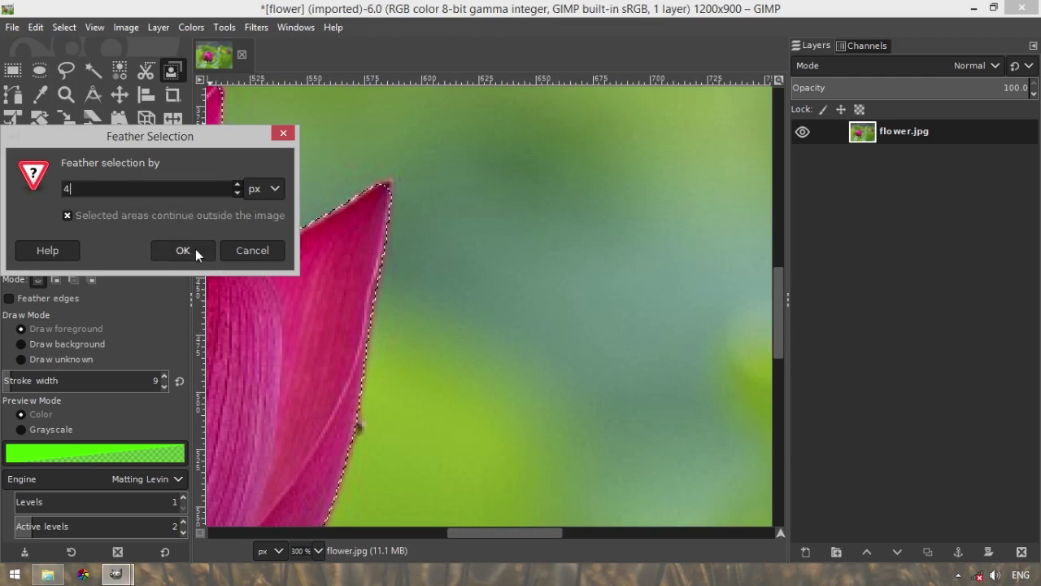
click(183, 250)
Fill the newly feathered selection with the foreground color as another edge test and undo it
click(35, 27)
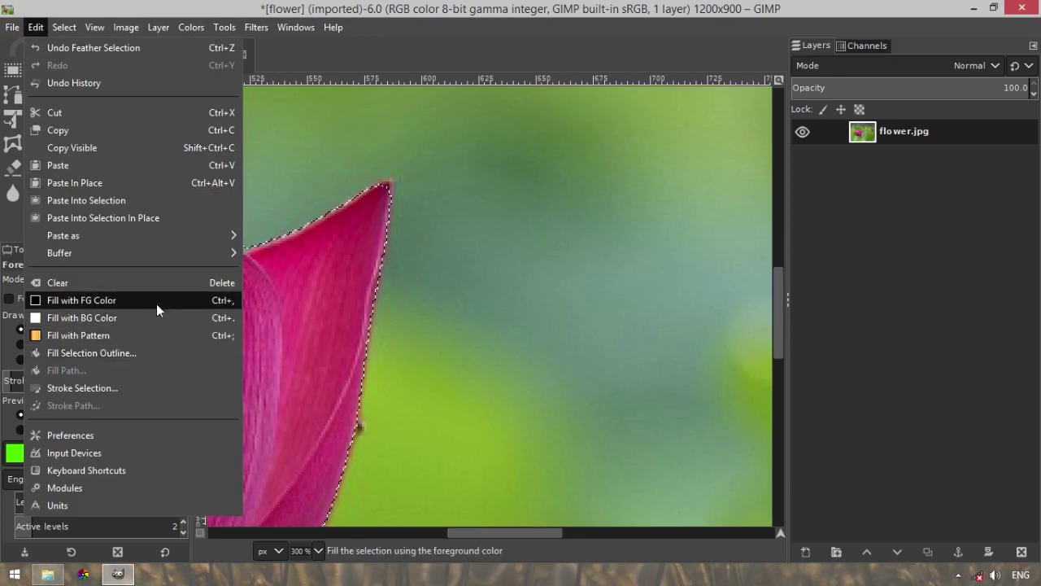
click(155, 300)
key(ctrl+z)
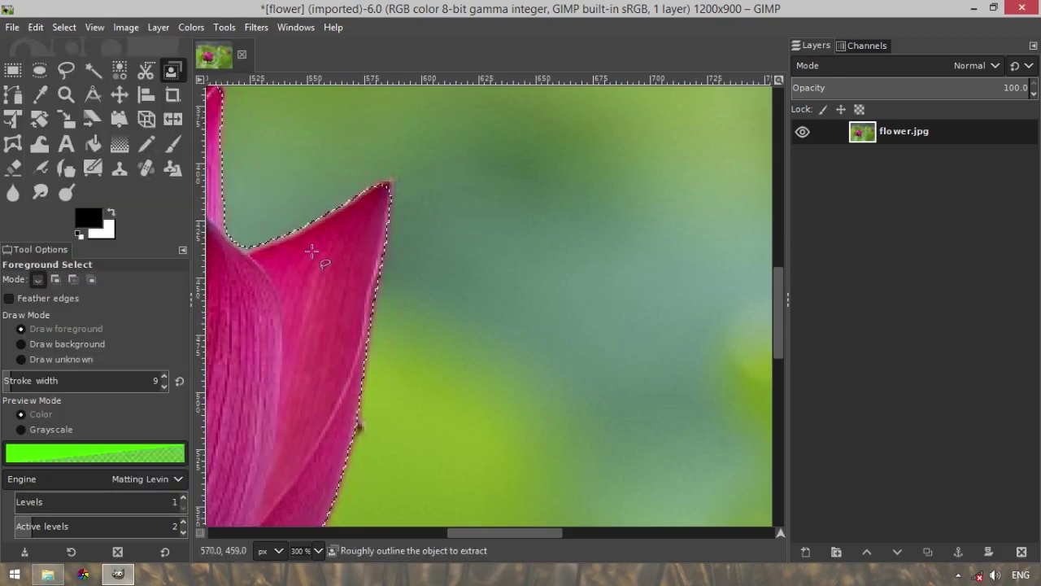
Recolor the selected lotus flower from pink to blue-violet using Hue-Saturation, with hue -82.3 and lightness 14.6
drag(474, 533, 400, 533)
key(minus)
key(minus)
key(minus)
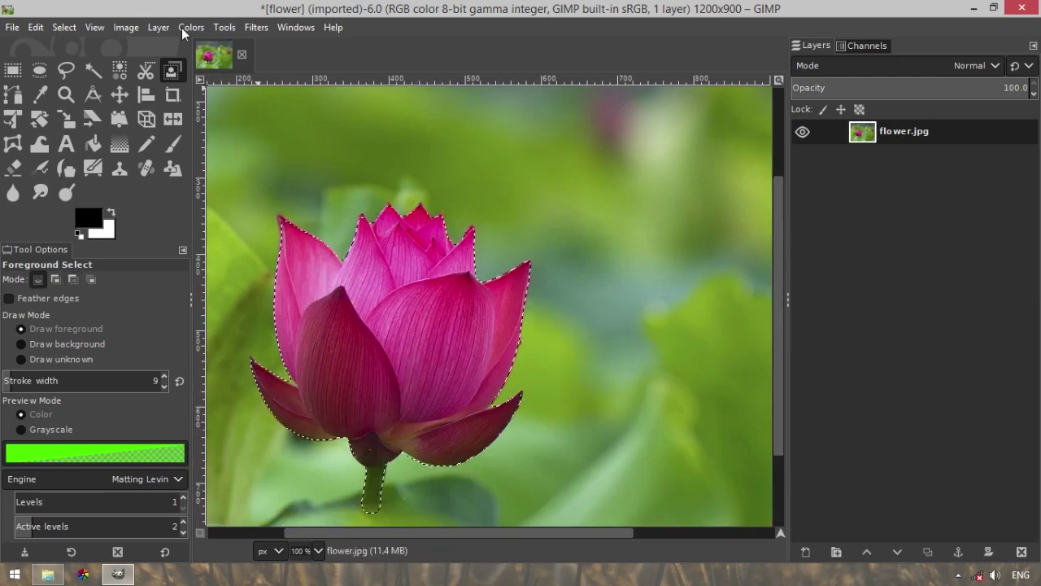
click(187, 27)
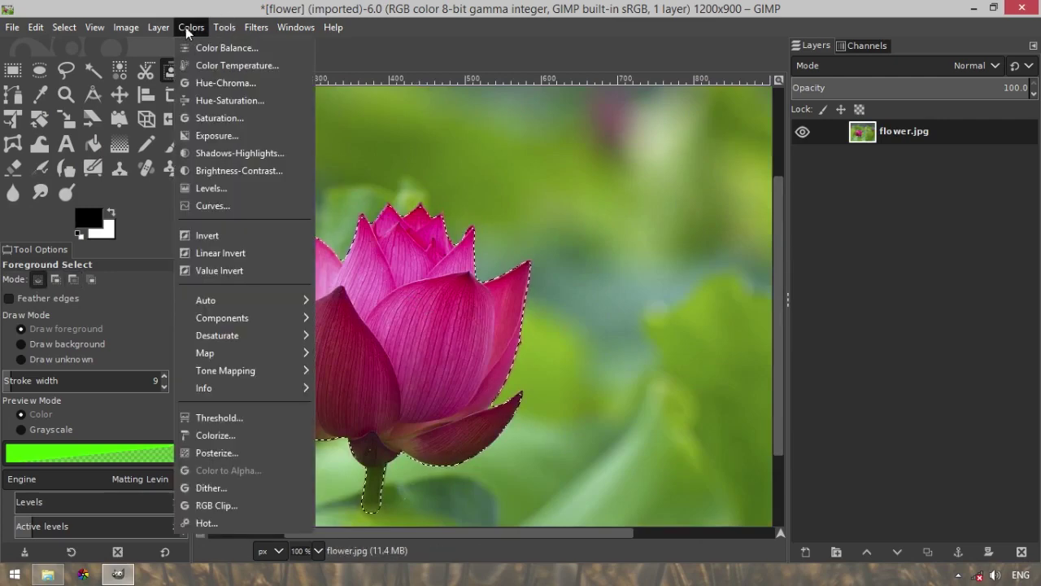
click(230, 100)
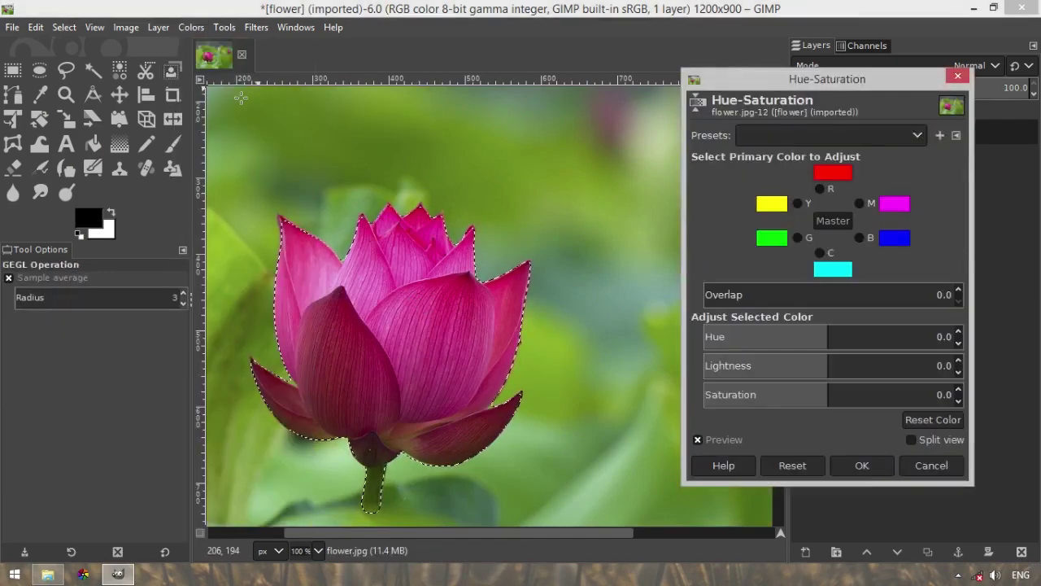
drag(814, 337, 772, 338)
mouse_move(846, 365)
mouse_down()
mouse_move(855, 365)
mouse_move(847, 371)
mouse_up()
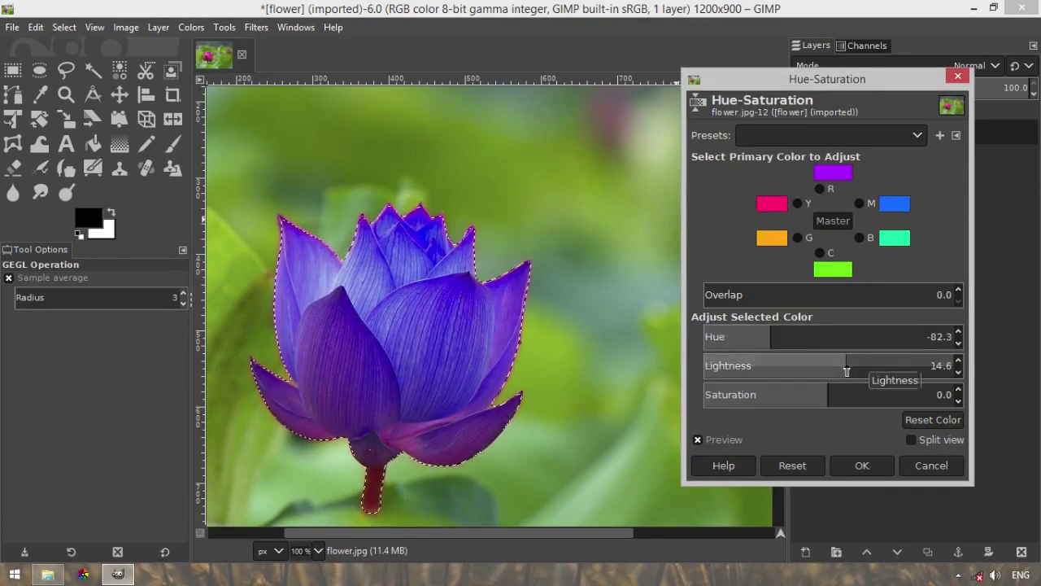
click(885, 463)
Switch to the Rectangle Select tool and clear the selection around the recolored flower
scroll(296, 258, down, 3)
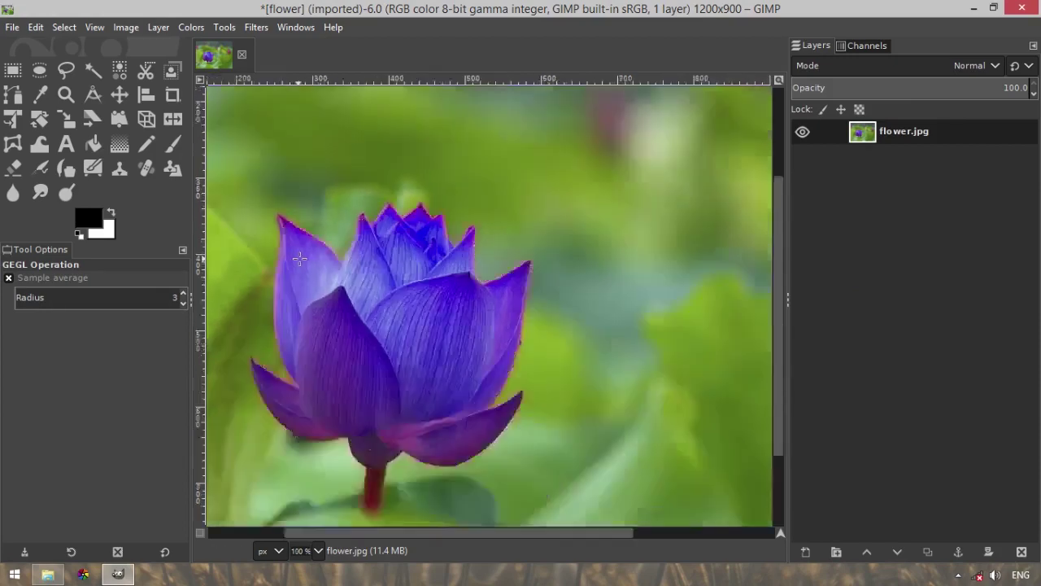
key(r)
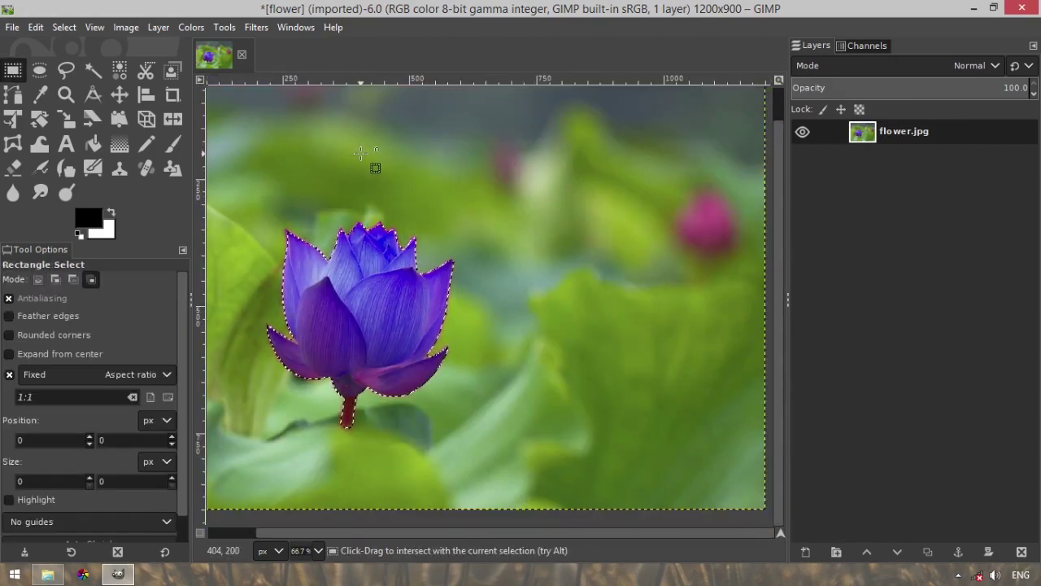
key(ctrl+shift+a)
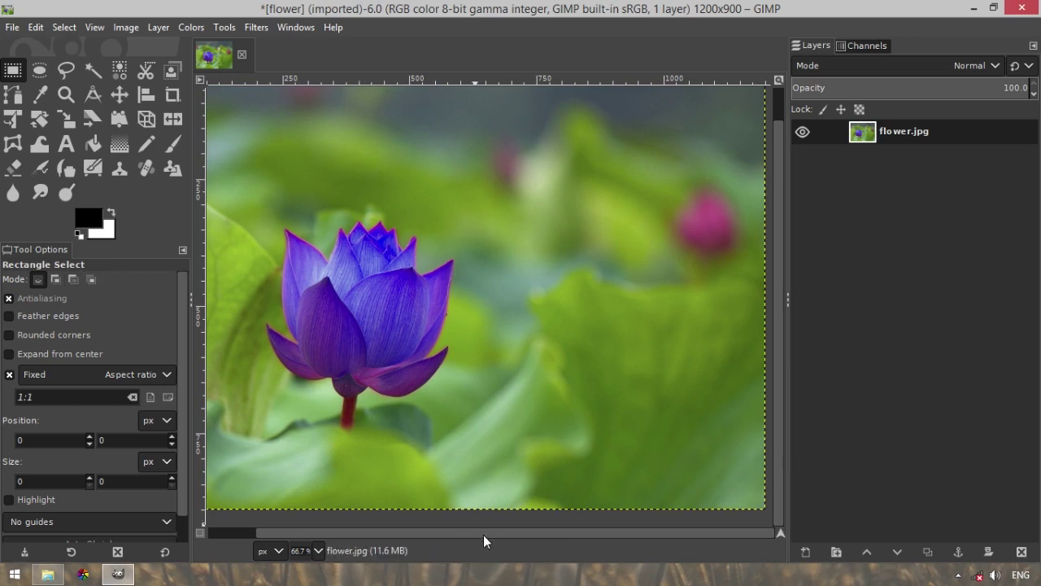
Examine the recolored flower's petal edges up close and compare the flower with the whole image
drag(483, 533, 431, 533)
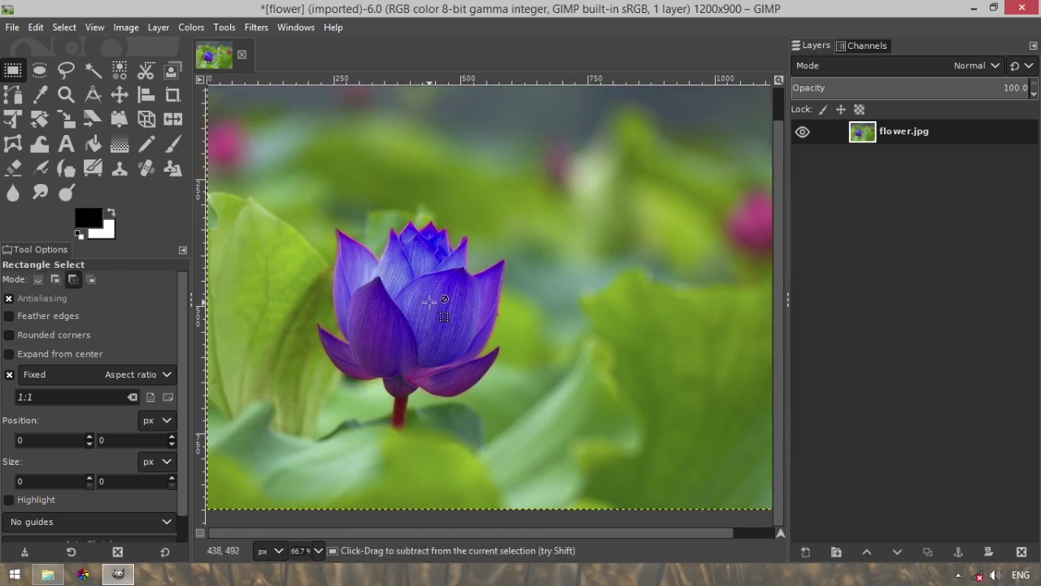
ctrl+scroll(411, 260, up, 3)
ctrl+scroll(407, 252, down, 3)
ctrl+scroll(405, 246, up, 1)
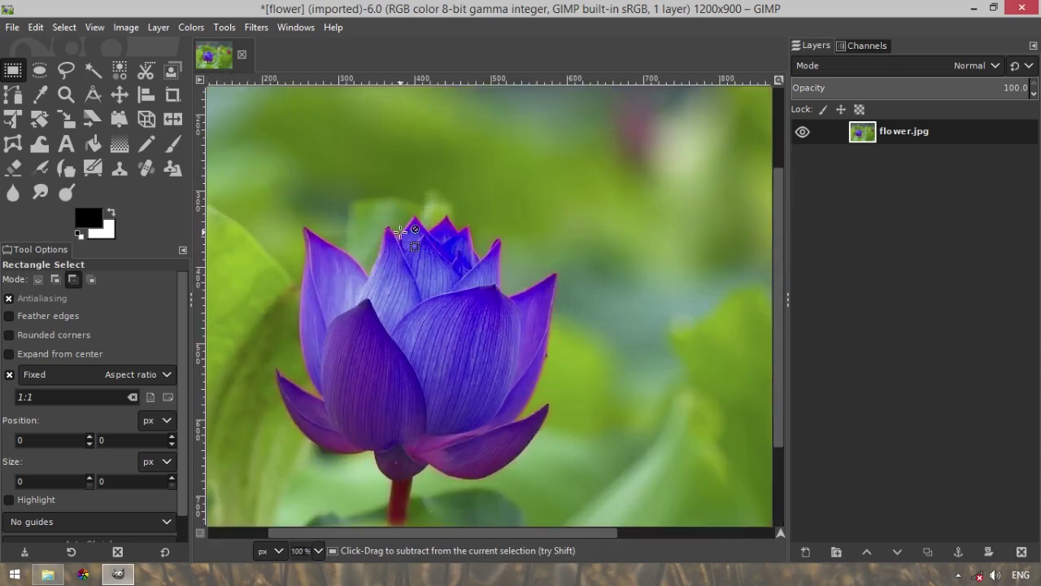
key(ctrl)
ctrl+scroll(471, 255, up, 6)
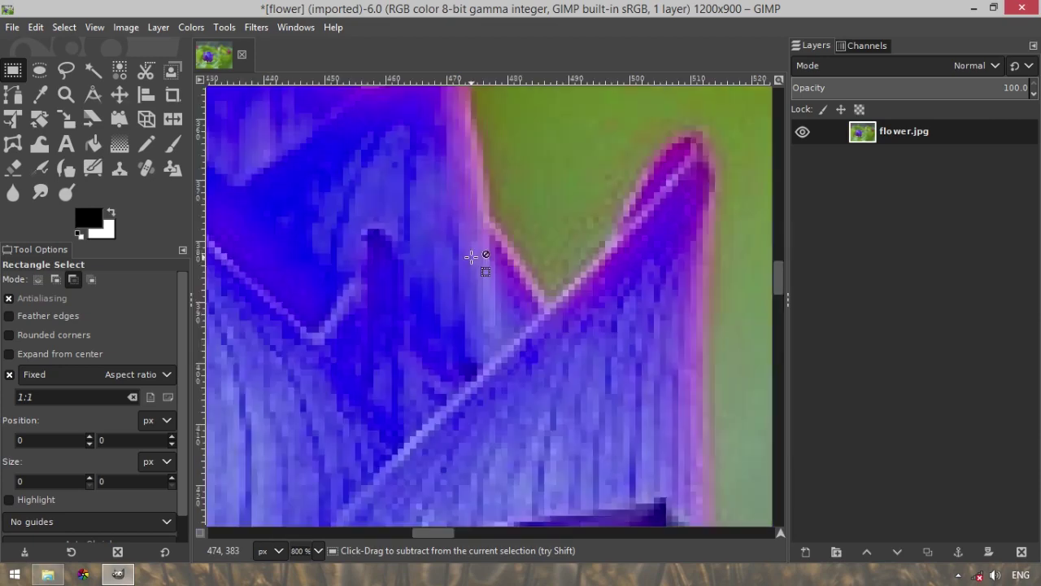
ctrl+scroll(471, 258, down, 4)
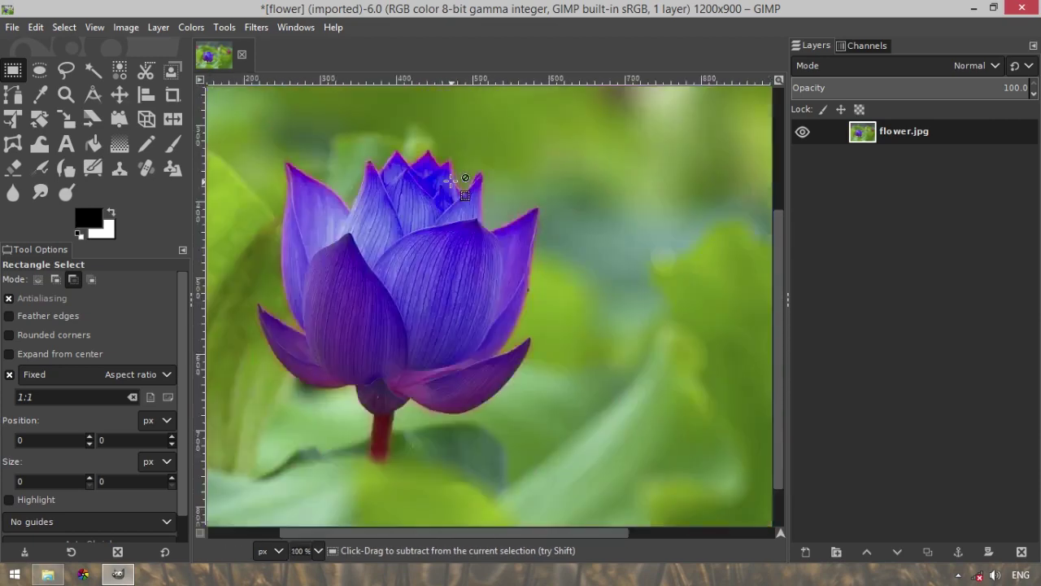
ctrl+scroll(452, 179, down, 2)
ctrl+scroll(397, 185, up, 1)
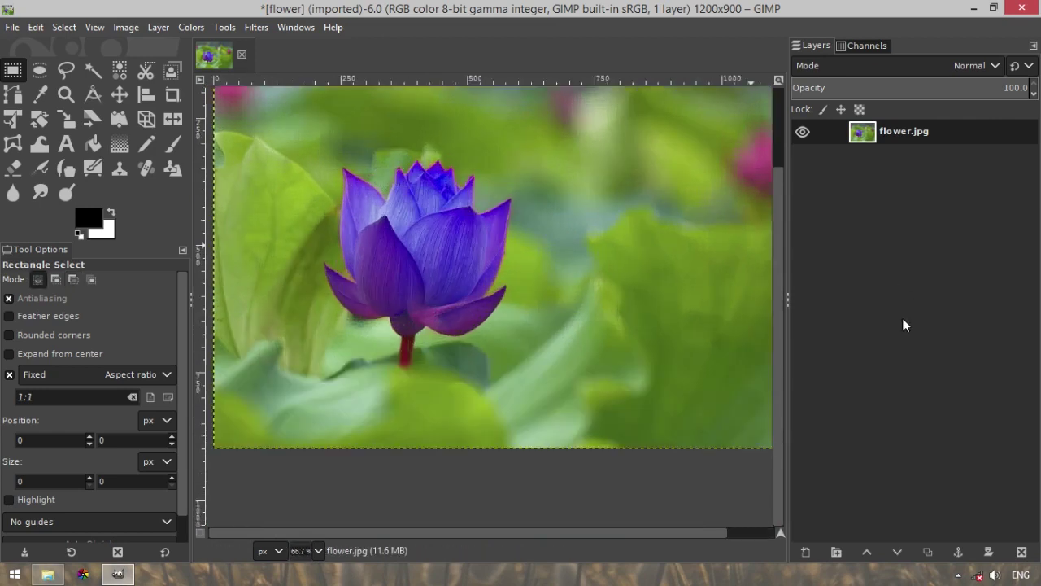
scroll(651, 268, up, 2)
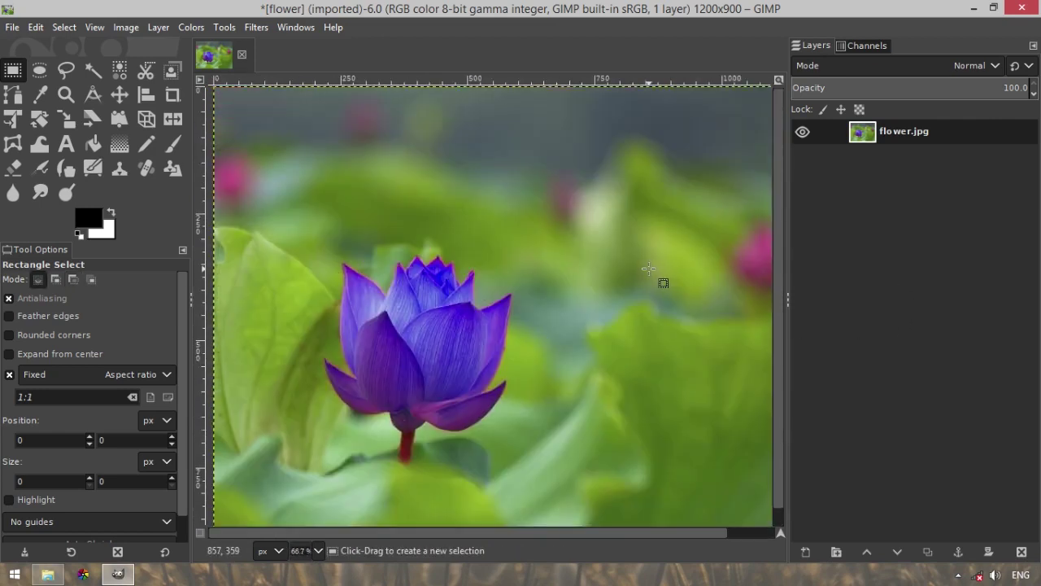